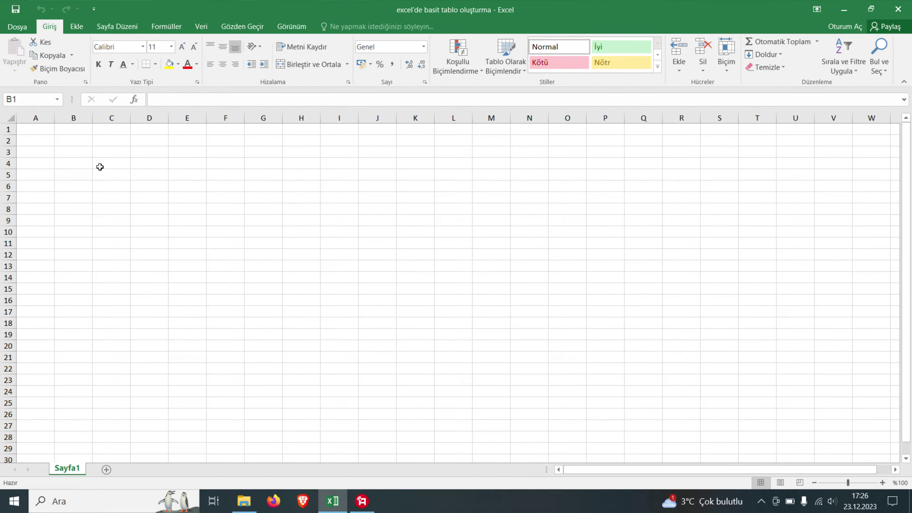
Enter the title 'MAAŞ LİSTESİ' in cell A1.
{"action": "left_click", "coordinate": [40, 129]}
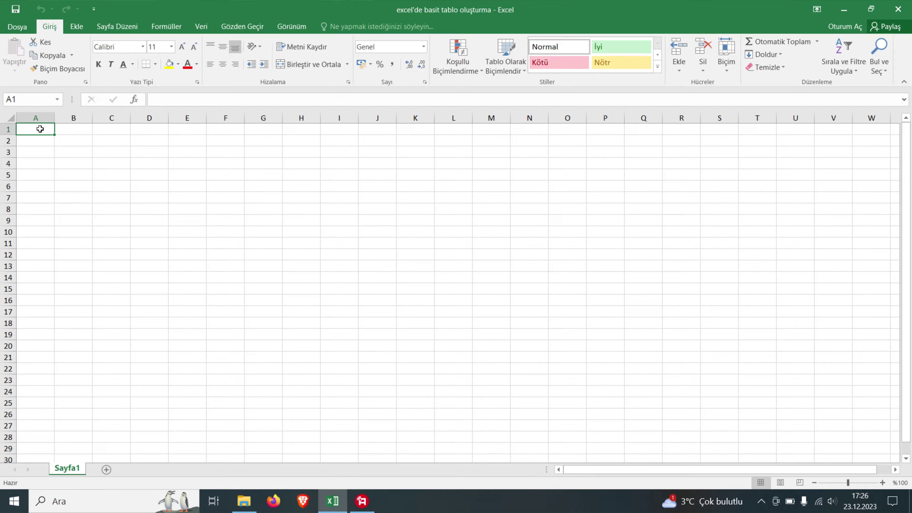
{"action": "type", "text": "m"}
{"action": "type", "text": "a"}
{"action": "key", "text": "BackSpace"}
{"action": "key", "text": "BackSpace"}
{"action": "type", "text": "MAAŞ LİSTESİ"}
{"action": "key", "text": "Return"}
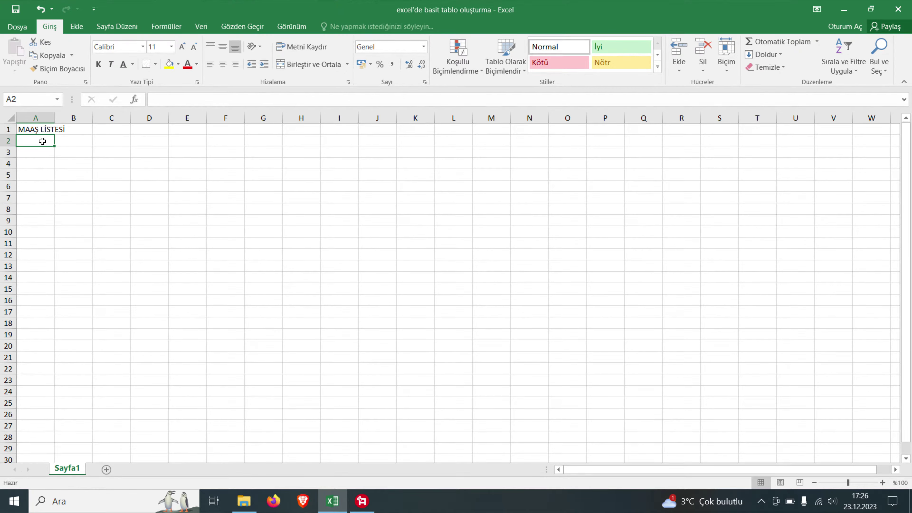
Fill A2:E2 with the headers SIRA NO, AD, SOYAD, KIDEM YILI and MAAŞ.
{"action": "double_click", "coordinate": [42, 141]}
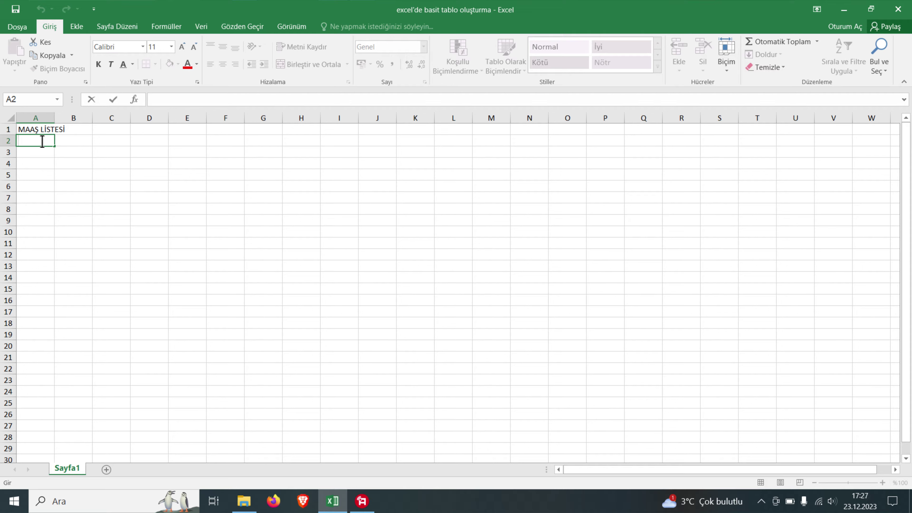
{"action": "type", "text": "SIRA NO"}
{"action": "key", "text": "Tab"}
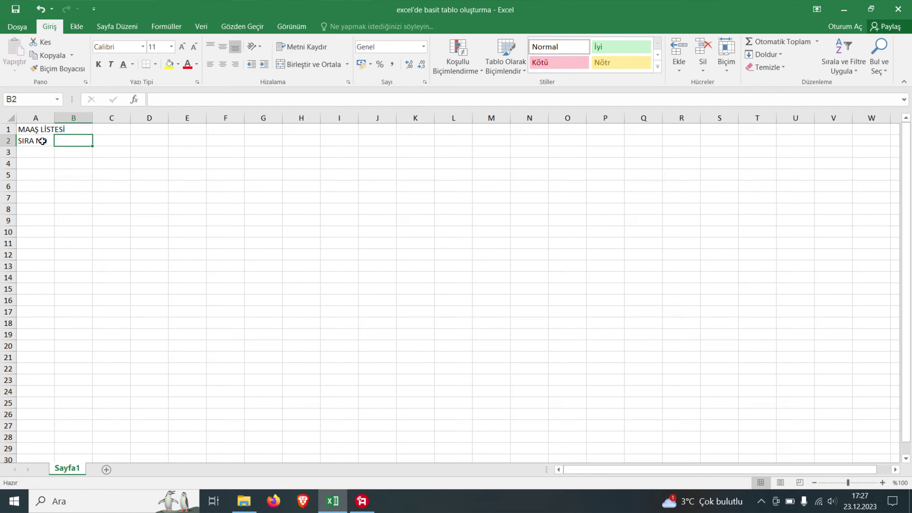
{"action": "type", "text": "AD"}
{"action": "key", "text": "Tab"}
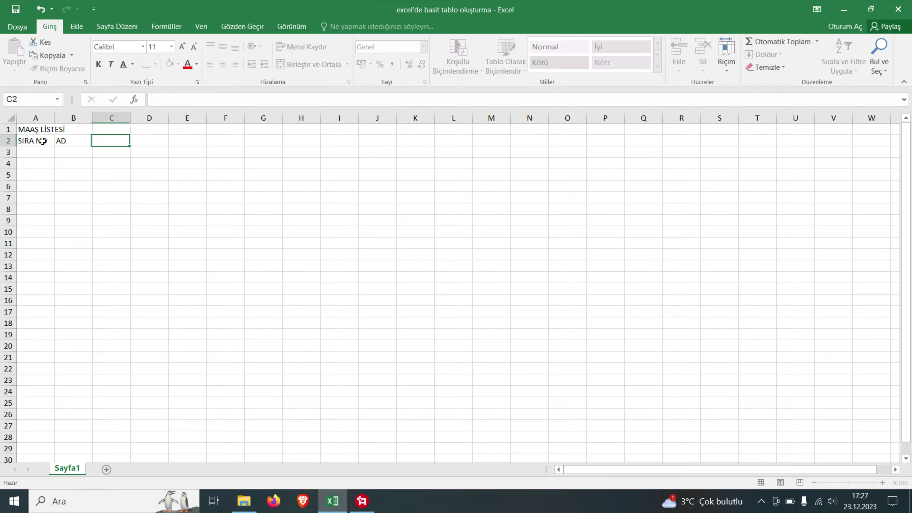
{"action": "type", "text": "SOYAD"}
{"action": "key", "text": "Tab"}
{"action": "type", "text": "KIDEM YILI"}
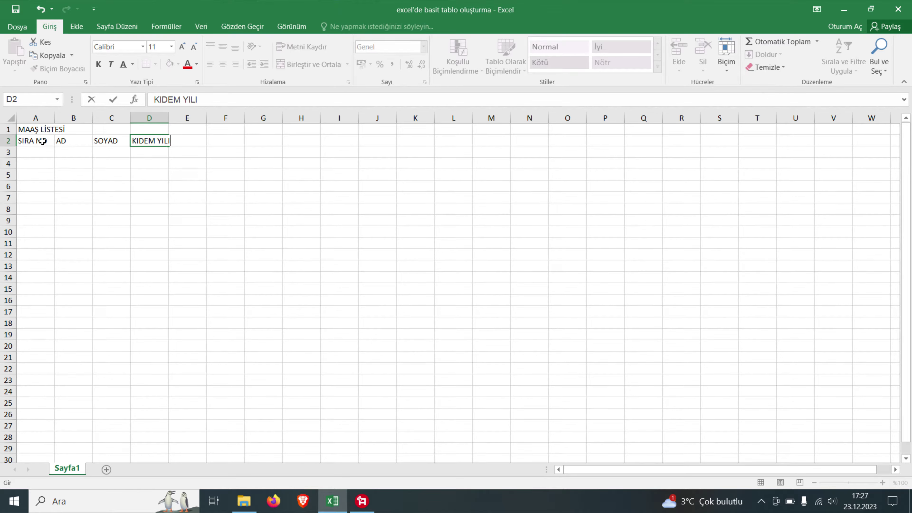
{"action": "key", "text": "Tab"}
{"action": "type", "text": "MA"}
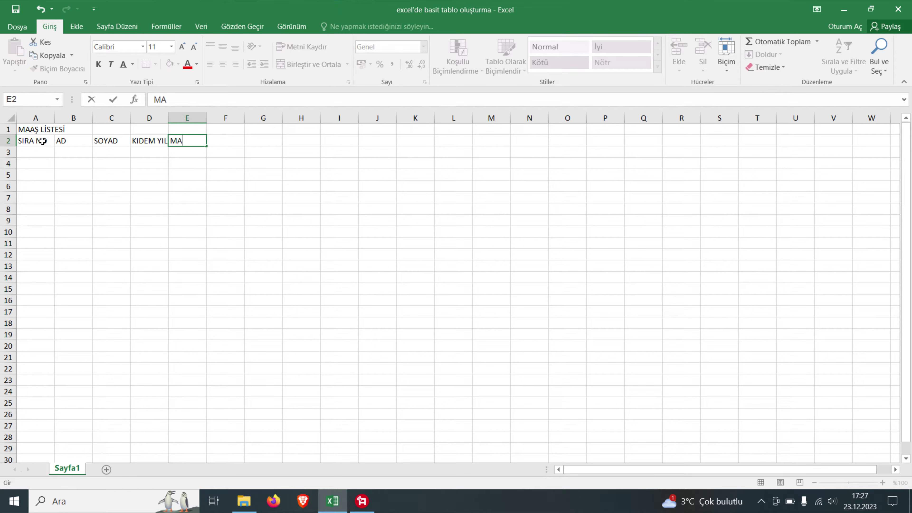
{"action": "type", "text": "AŞ"}
{"action": "key", "text": "Return"}
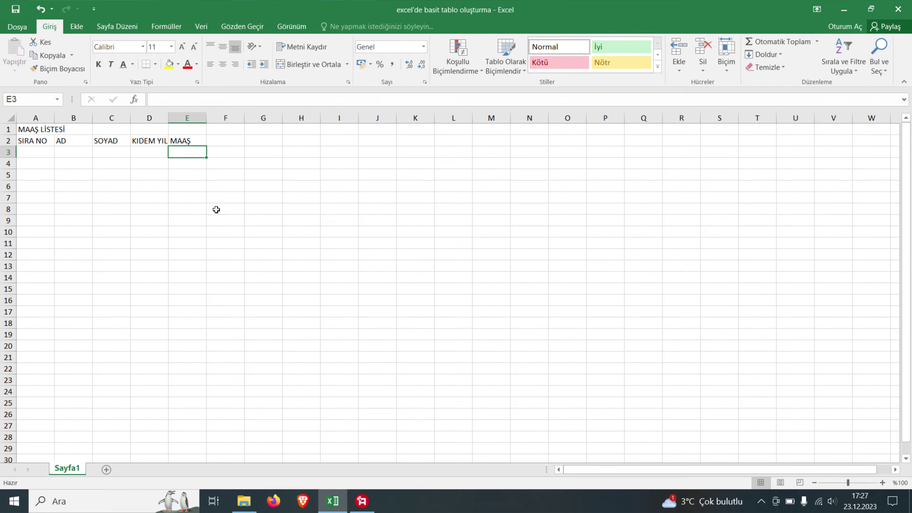
Widen column D to fit KIDEM YILI and select columns A–E.
{"action": "left_click", "coordinate": [154, 144]}
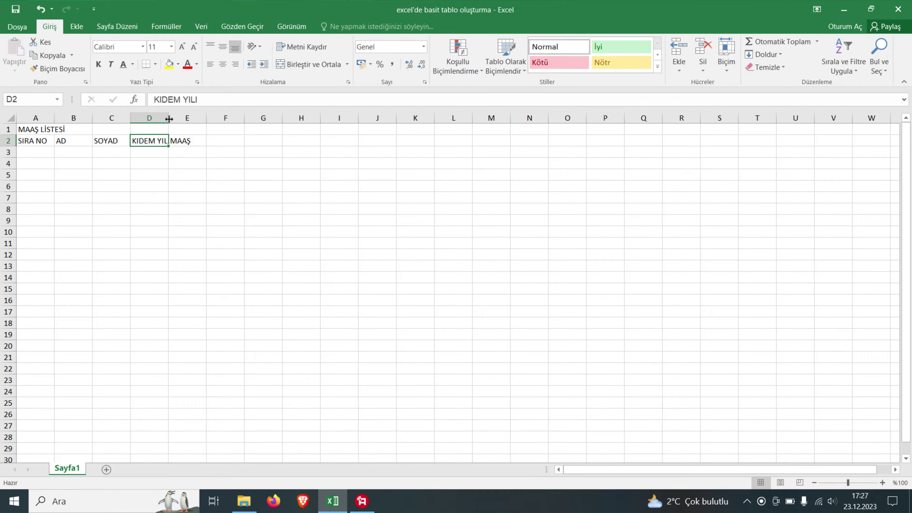
{"action": "double_click", "coordinate": [169, 119]}
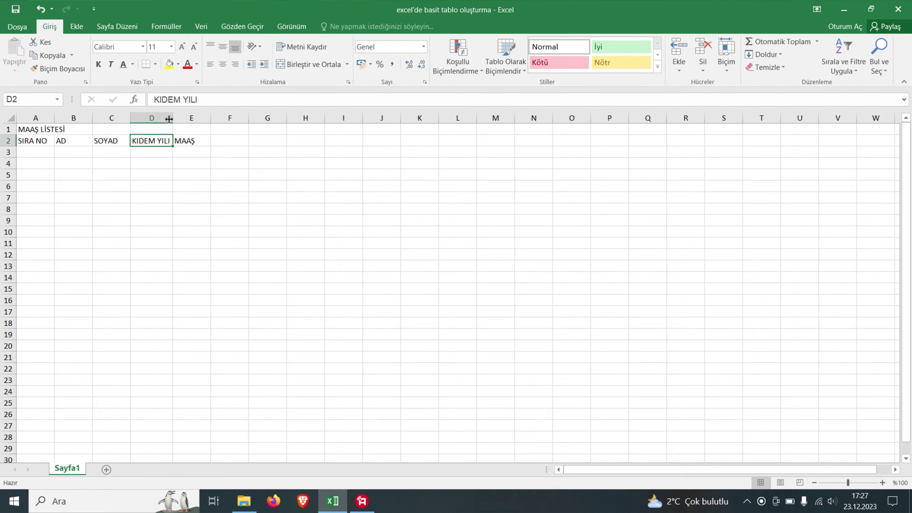
{"action": "left_click", "coordinate": [39, 115]}
{"action": "left_click_drag", "start_coordinate": [39, 116], "coordinate": [191, 116]}
{"action": "right_click", "coordinate": [181, 142]}
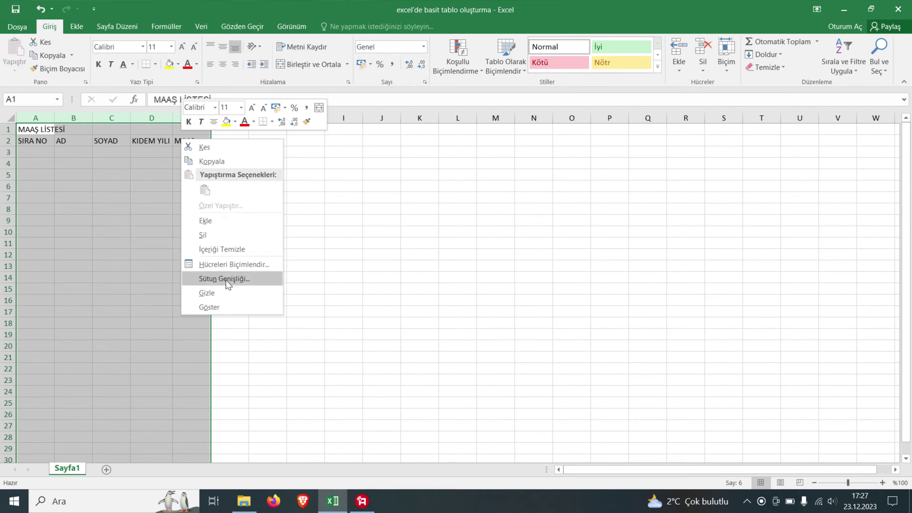
{"action": "left_click", "coordinate": [225, 280]}
{"action": "type", "text": "15"}
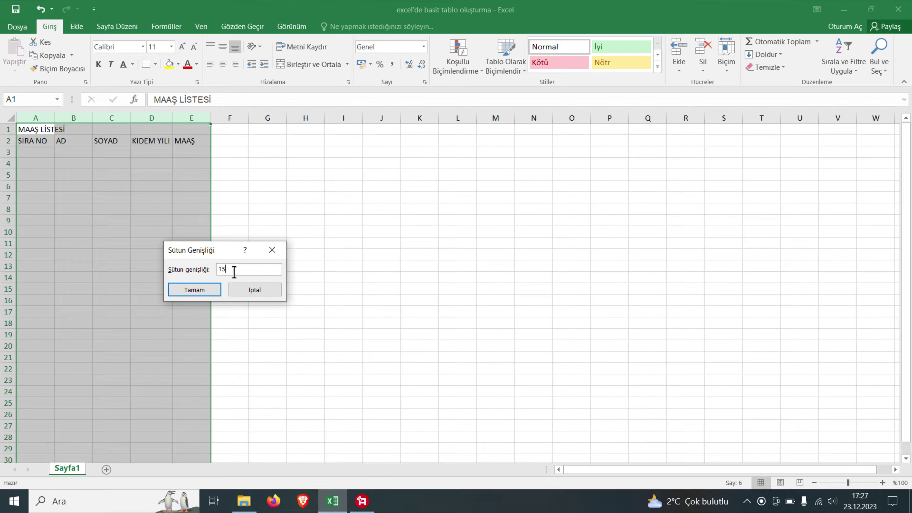
{"action": "key", "text": "Return"}
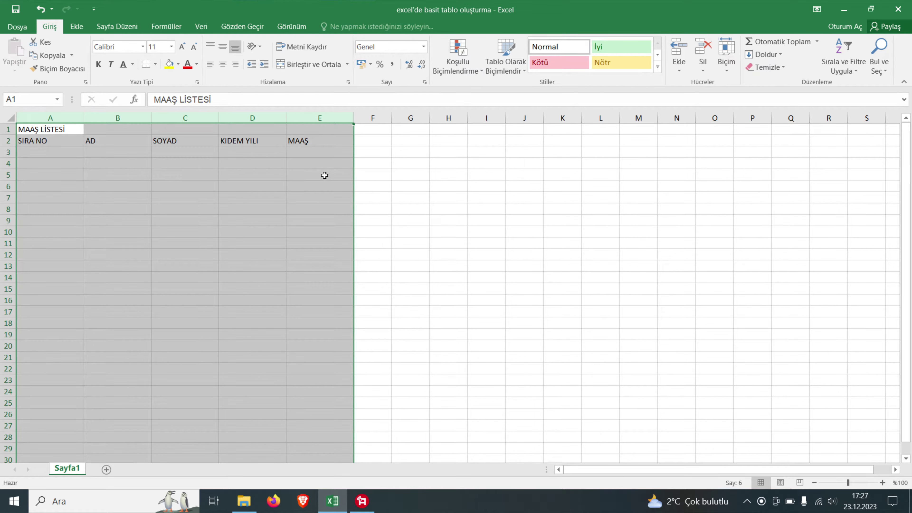
Set the width of columns A–E to 15.
{"action": "right_click", "coordinate": [169, 169]}
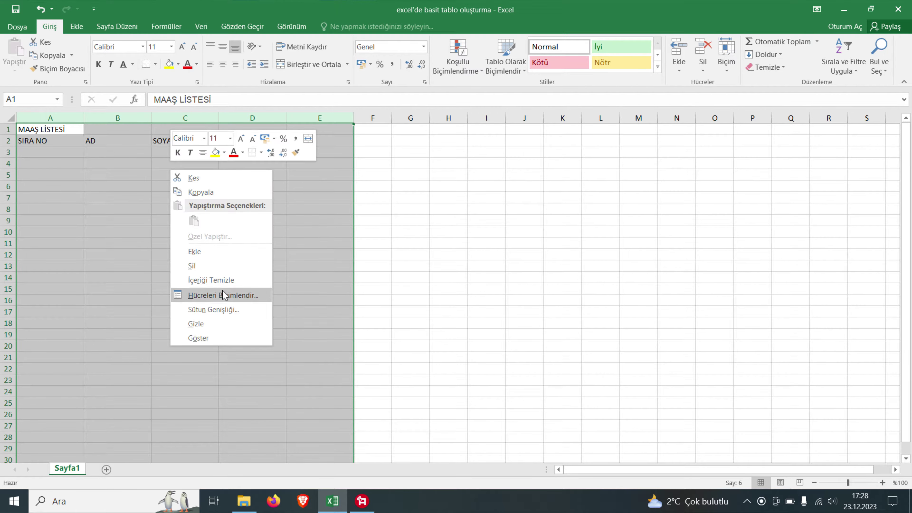
{"action": "left_click", "coordinate": [223, 309]}
{"action": "type", "text": "15"}
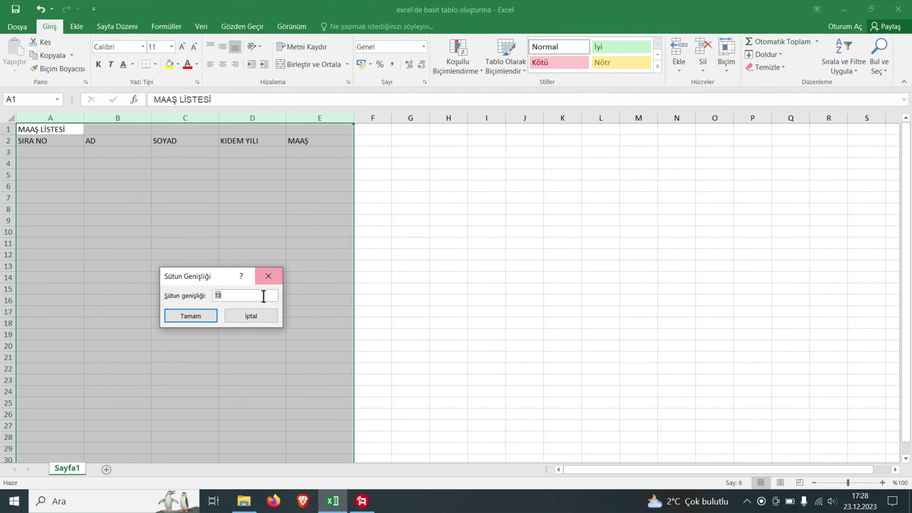
{"action": "key", "text": "Return"}
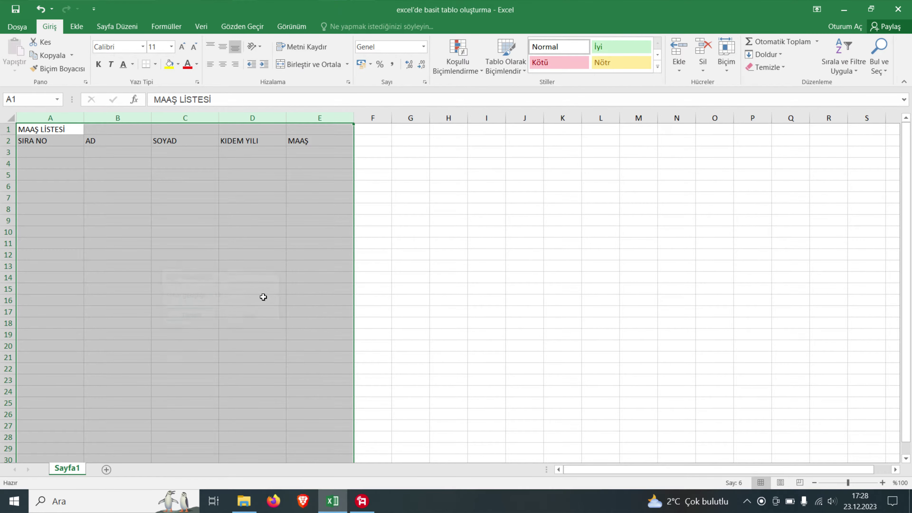
{"action": "left_click", "coordinate": [264, 291]}
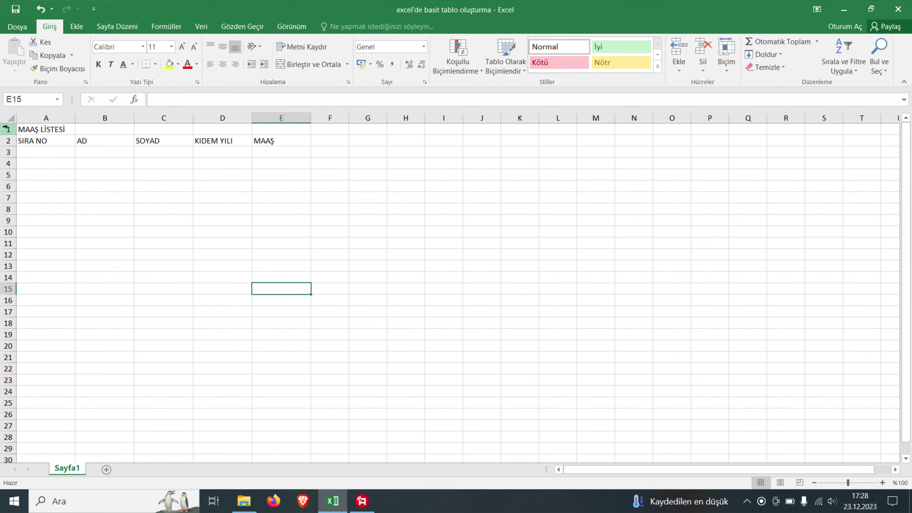
Set the row height of rows 1–26 to 15.
{"action": "left_click_drag", "start_coordinate": [5, 128], "coordinate": [4, 416]}
{"action": "right_click", "coordinate": [71, 260]}
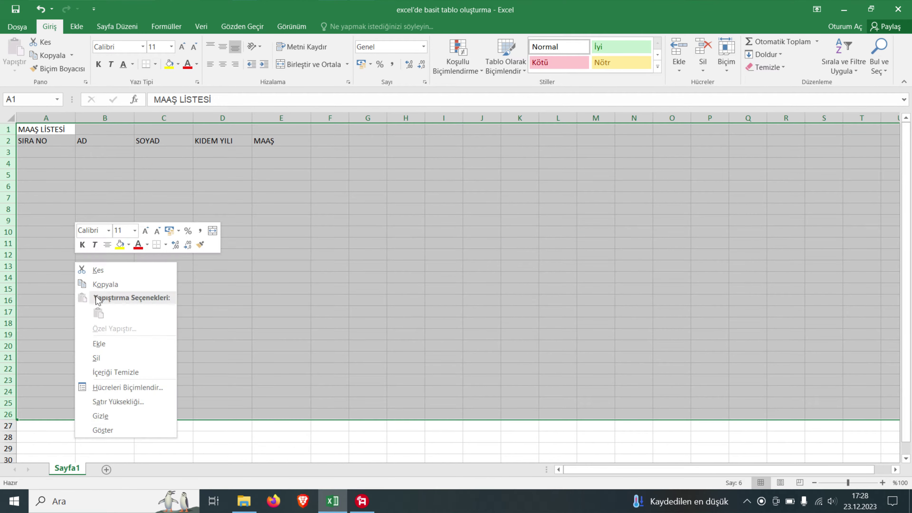
{"action": "left_click", "coordinate": [107, 402]}
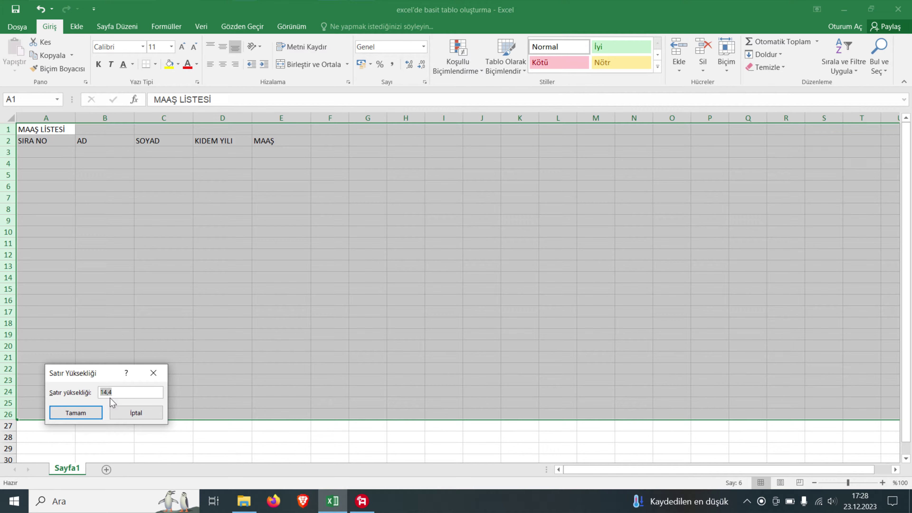
{"action": "type", "text": "15"}
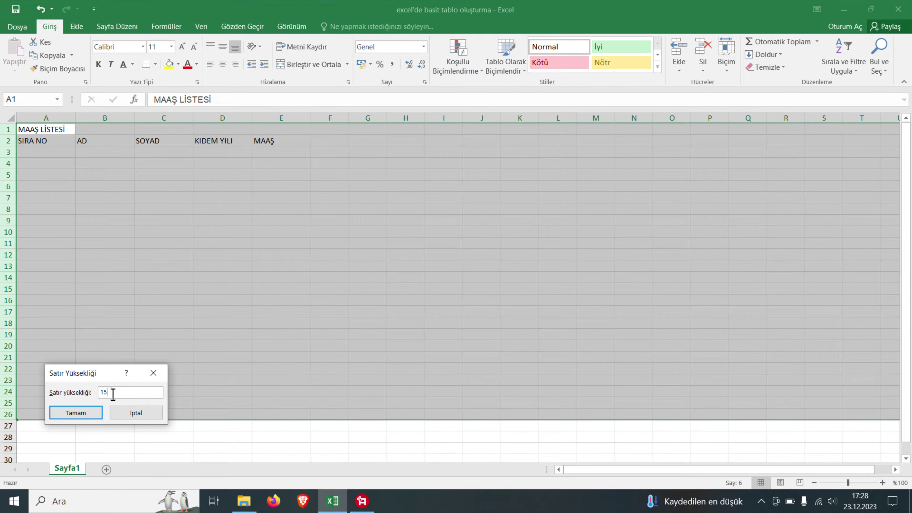
{"action": "key", "text": "Return"}
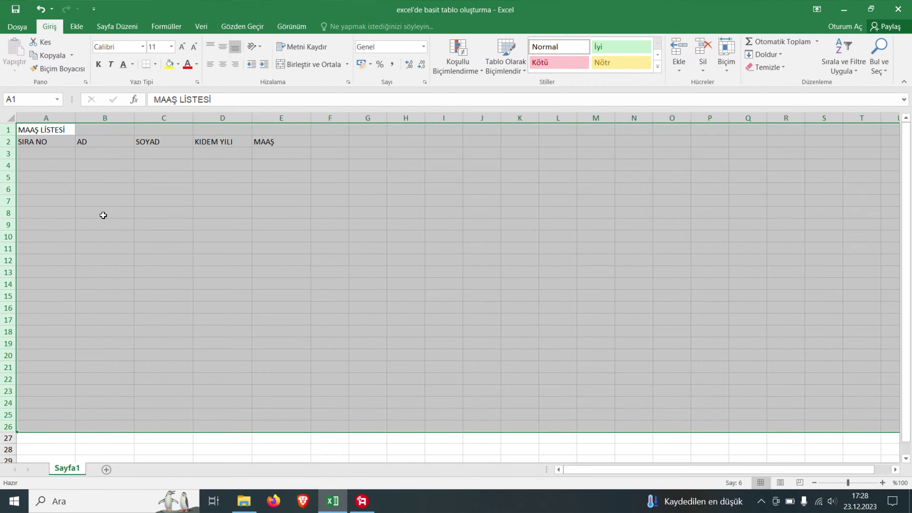
{"action": "left_click", "coordinate": [111, 226]}
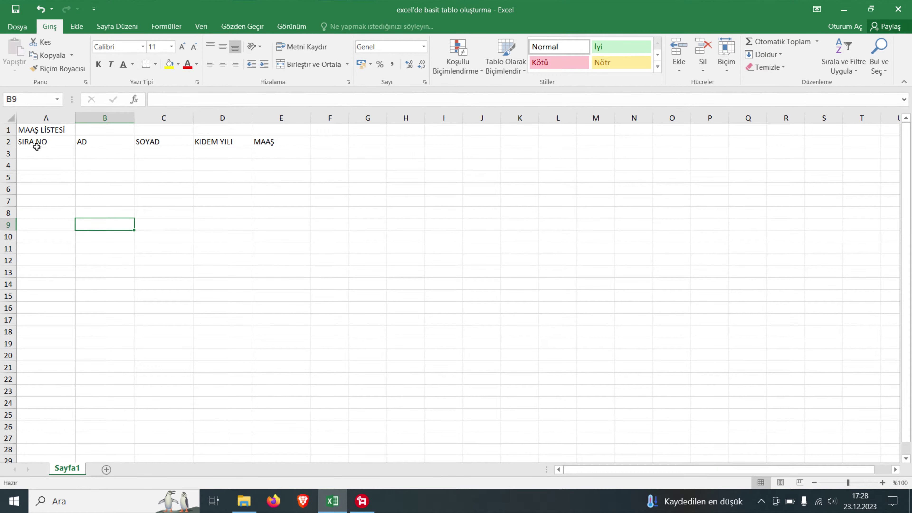
Apply All Borders to the range A1:E12.
{"action": "mouse_move", "coordinate": [27, 130]}
{"action": "left_mouse_down"}
{"action": "mouse_move", "coordinate": [239, 286]}
{"action": "mouse_move", "coordinate": [258, 320]}
{"action": "mouse_move", "coordinate": [255, 238]}
{"action": "left_mouse_up"}
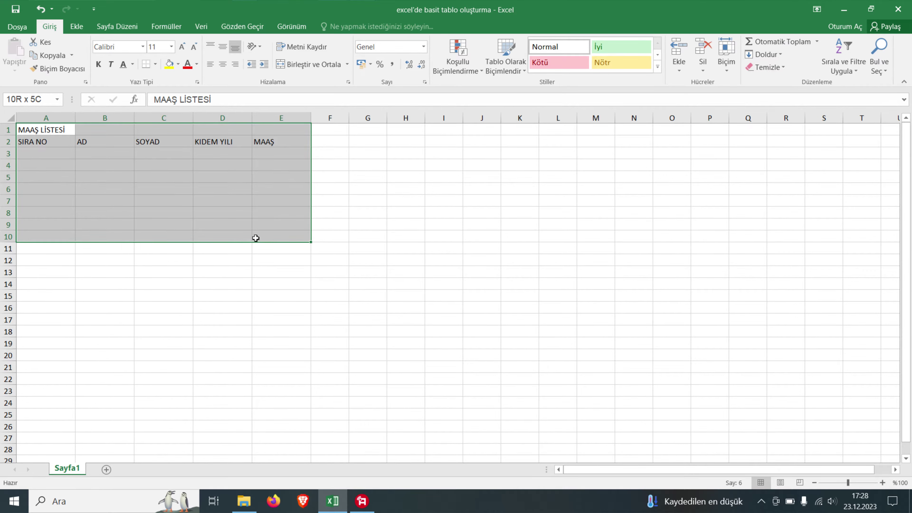
{"action": "left_click_drag", "start_coordinate": [256, 238], "coordinate": [256, 257]}
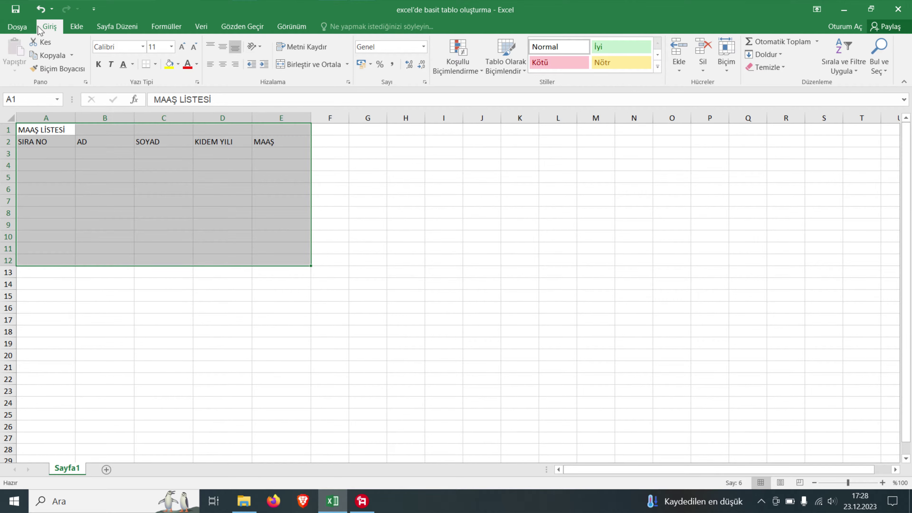
{"action": "left_click", "coordinate": [155, 64]}
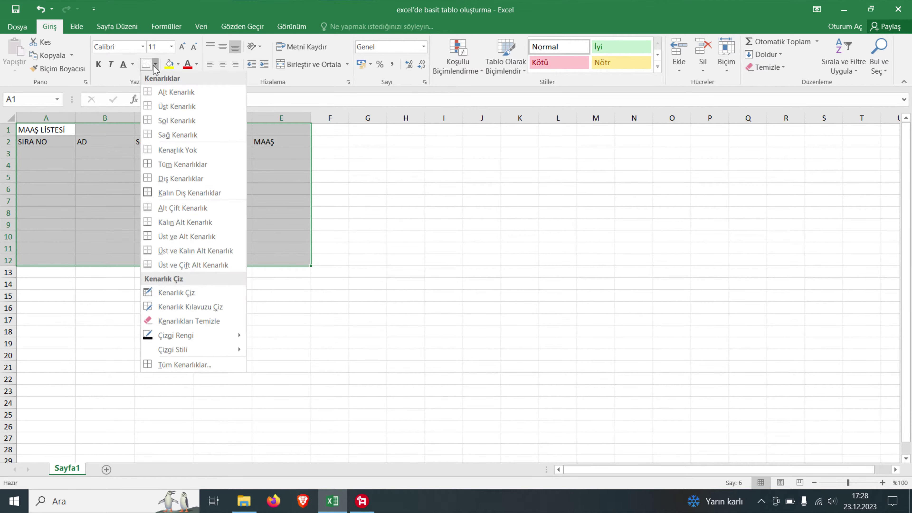
{"action": "left_click", "coordinate": [174, 165]}
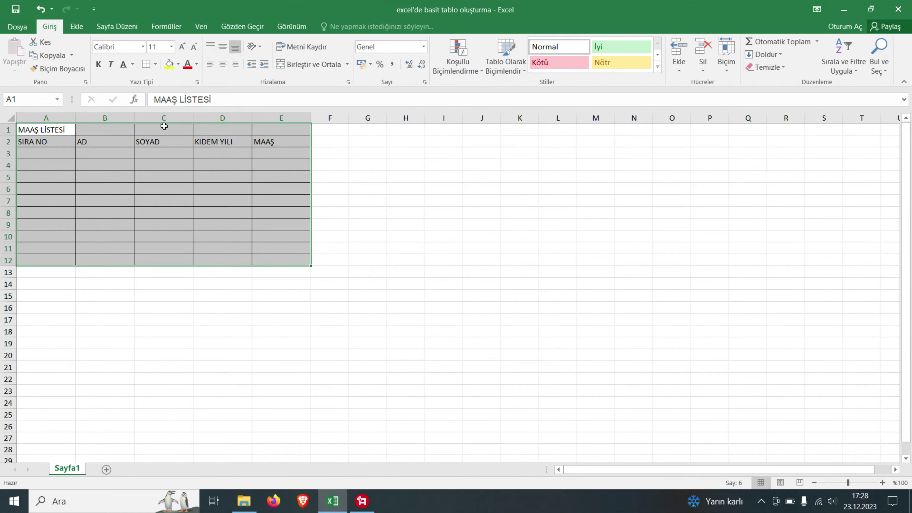
{"action": "left_click", "coordinate": [168, 306]}
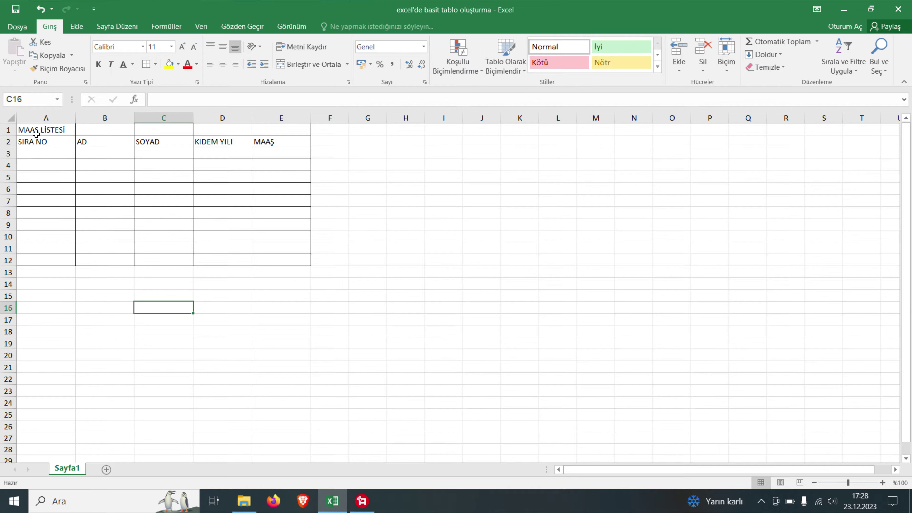
Bold the title in A1 and the headers in A2:E2.
{"action": "left_click", "coordinate": [26, 128]}
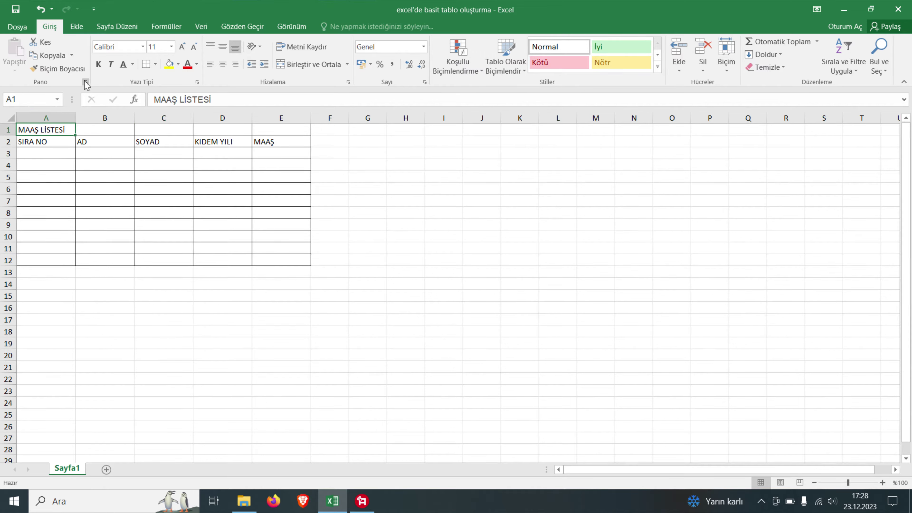
{"action": "key", "text": "ctrl+b"}
{"action": "left_click_drag", "start_coordinate": [33, 143], "coordinate": [262, 142]}
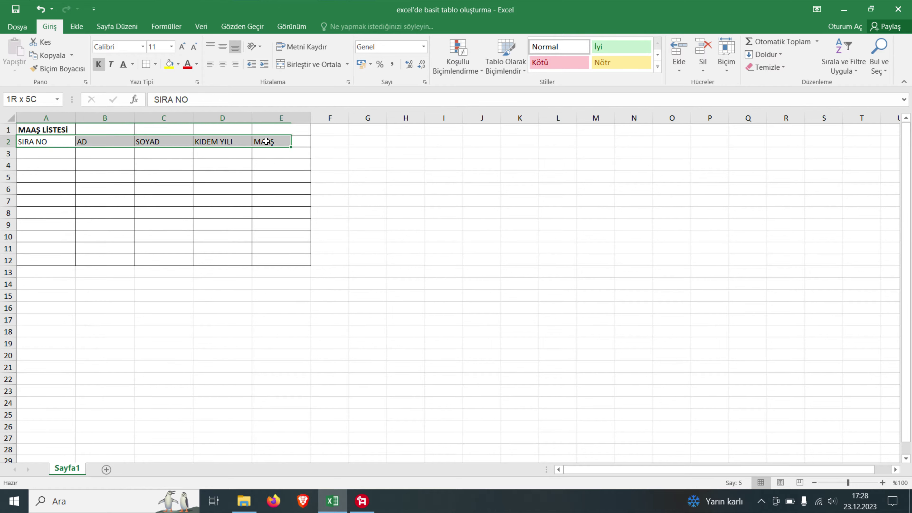
{"action": "left_click", "coordinate": [98, 64]}
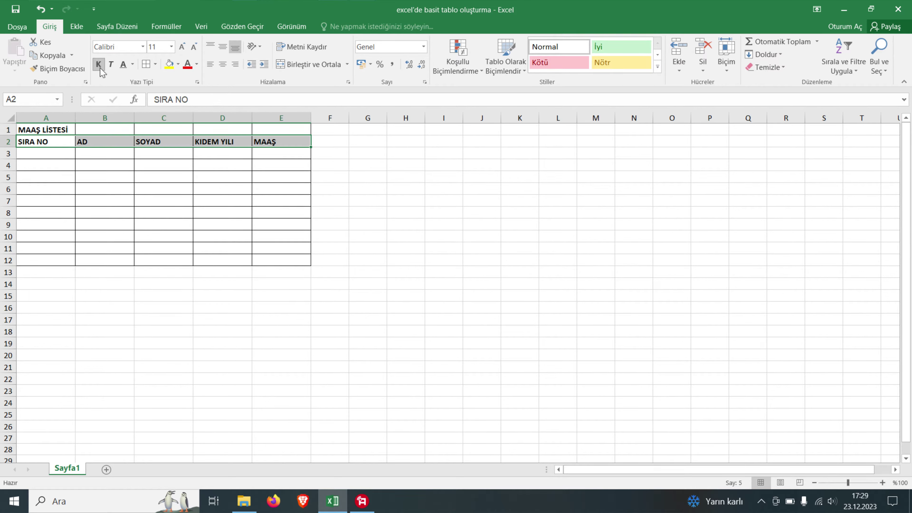
{"action": "left_click", "coordinate": [121, 191]}
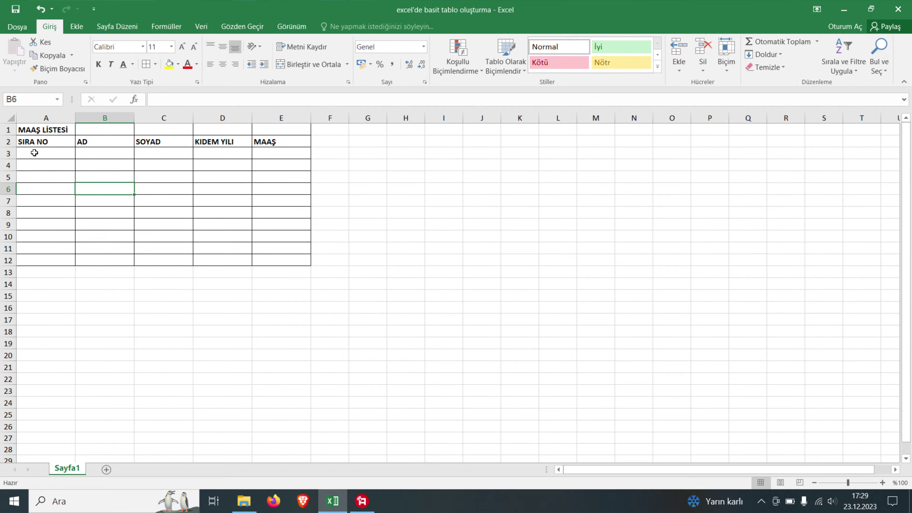
Fill A3:A12 with serial numbers 1 to 10 from a 1, 2 series.
{"action": "left_click", "coordinate": [34, 153]}
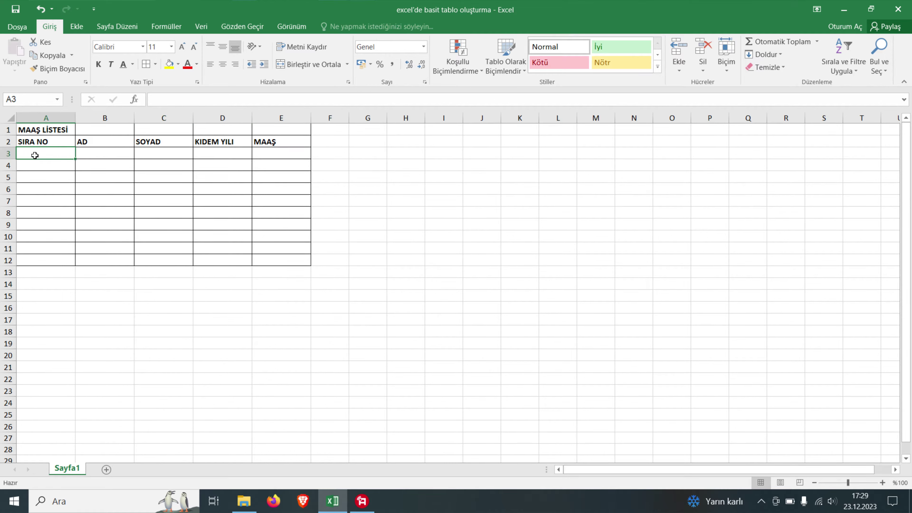
{"action": "type", "text": "1"}
{"action": "key", "text": "Return"}
{"action": "type", "text": "2"}
{"action": "key", "text": "Return"}
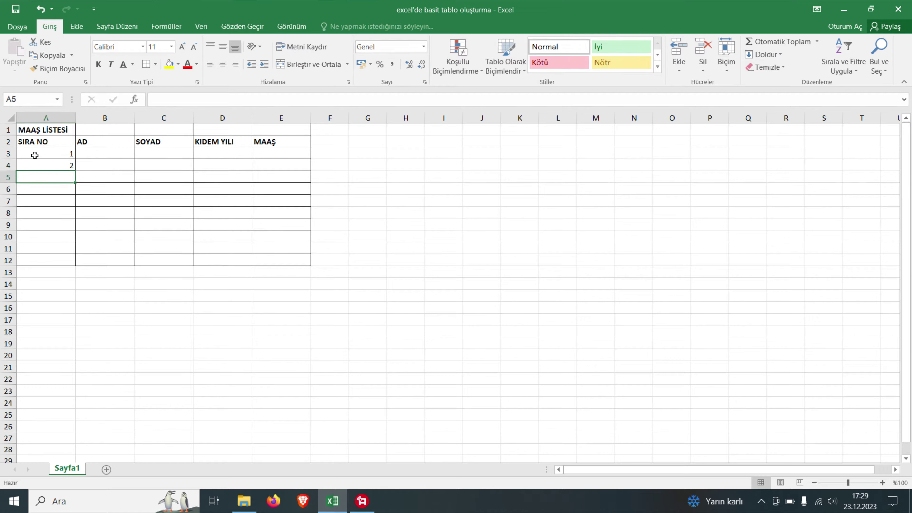
{"action": "left_click", "coordinate": [51, 153]}
{"action": "mouse_move", "coordinate": [52, 153]}
{"action": "left_mouse_down"}
{"action": "mouse_move", "coordinate": [54, 164]}
{"action": "mouse_move", "coordinate": [75, 171]}
{"action": "mouse_move", "coordinate": [74, 240]}
{"action": "left_mouse_up"}
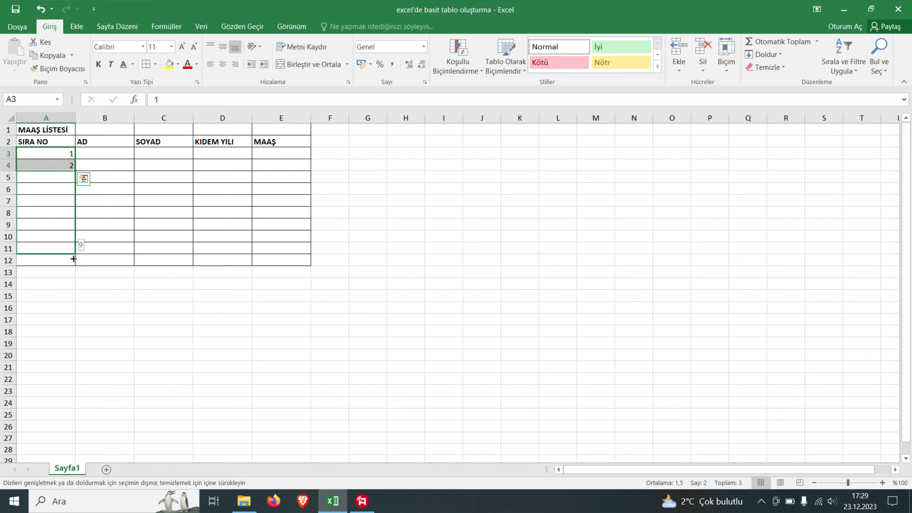
{"action": "left_click_drag", "start_coordinate": [74, 241], "coordinate": [74, 263]}
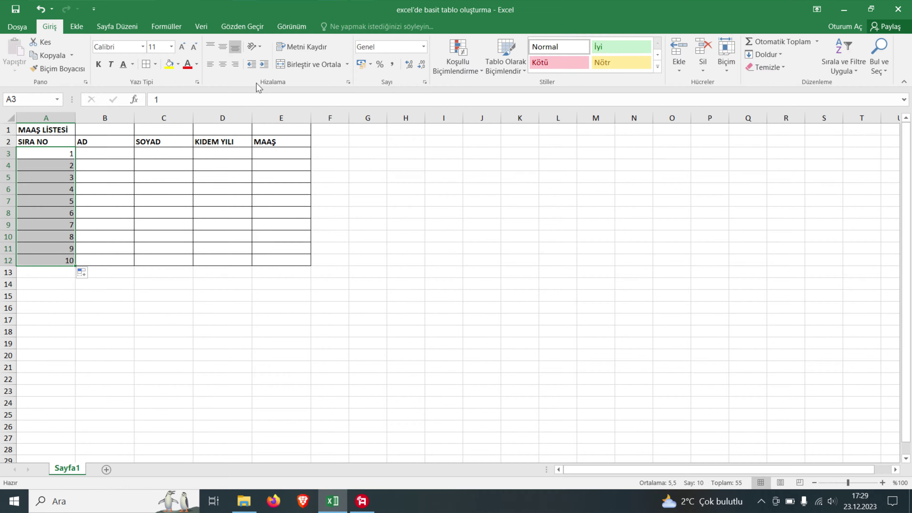
Centre the numbers horizontally and vertically, and centre the SIRA NO heading.
{"action": "left_click", "coordinate": [223, 64]}
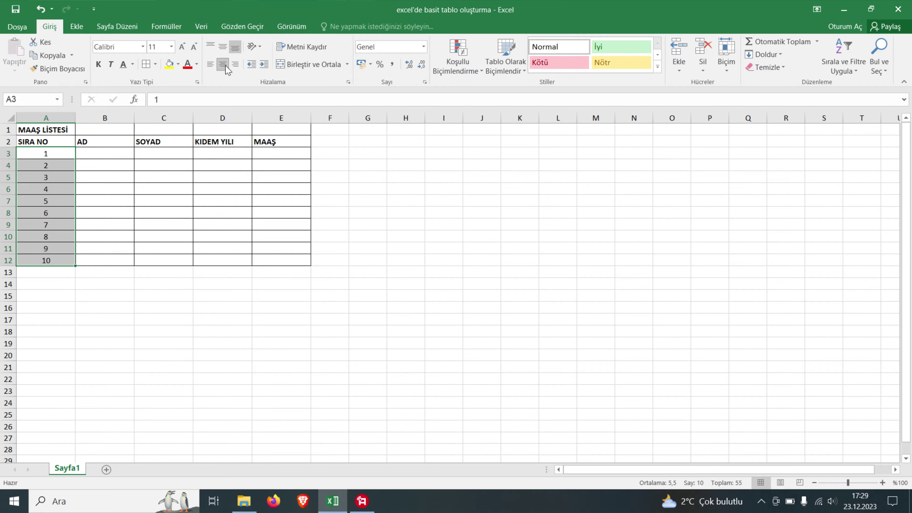
{"action": "left_click", "coordinate": [223, 50]}
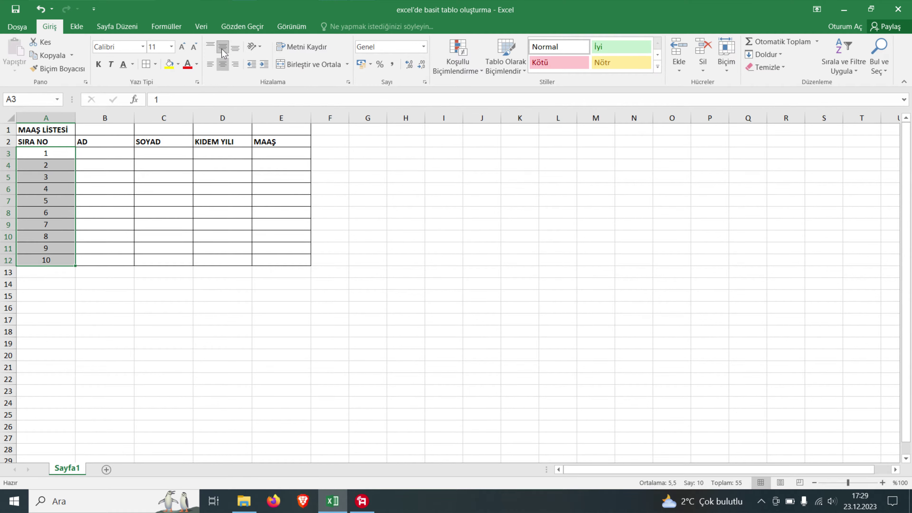
{"action": "left_click", "coordinate": [28, 140]}
{"action": "left_click", "coordinate": [222, 64]}
{"action": "left_click", "coordinate": [229, 308]}
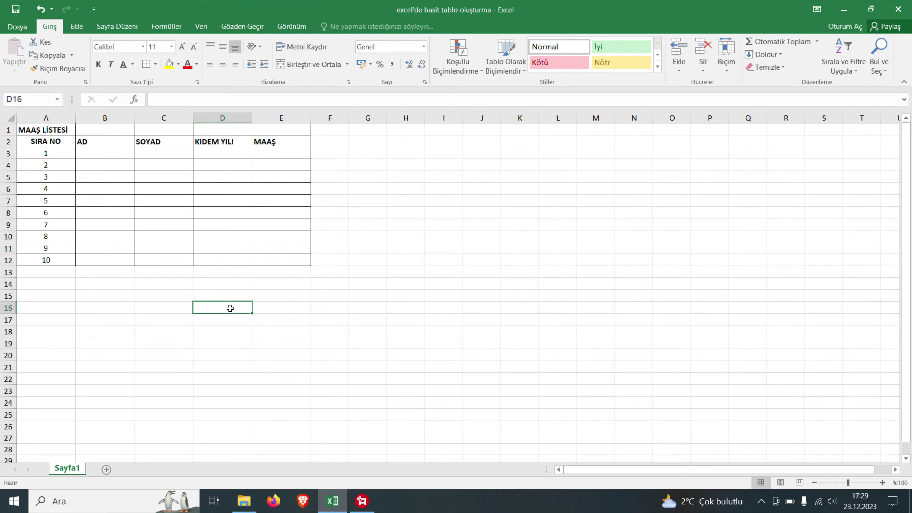
{"action": "left_click", "coordinate": [96, 155]}
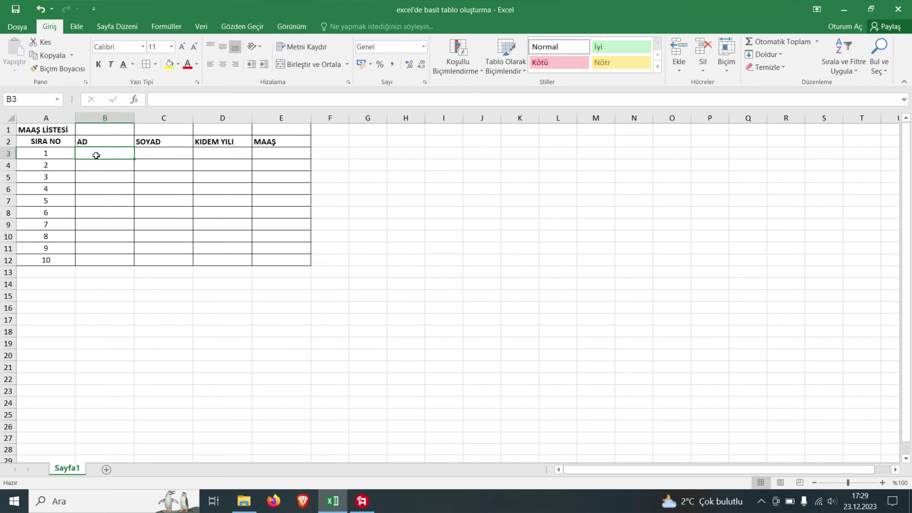
Enter the ten first names in B3:B12.
{"action": "type", "text": "ALİ"}
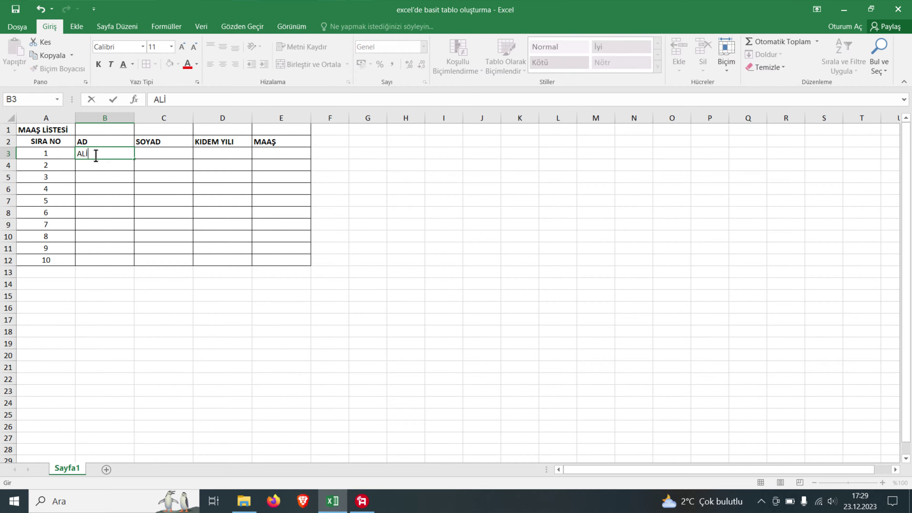
{"action": "key", "text": "Return"}
{"action": "type", "text": "VELİ"}
{"action": "key", "text": "Return"}
{"action": "type", "text": "AHM"}
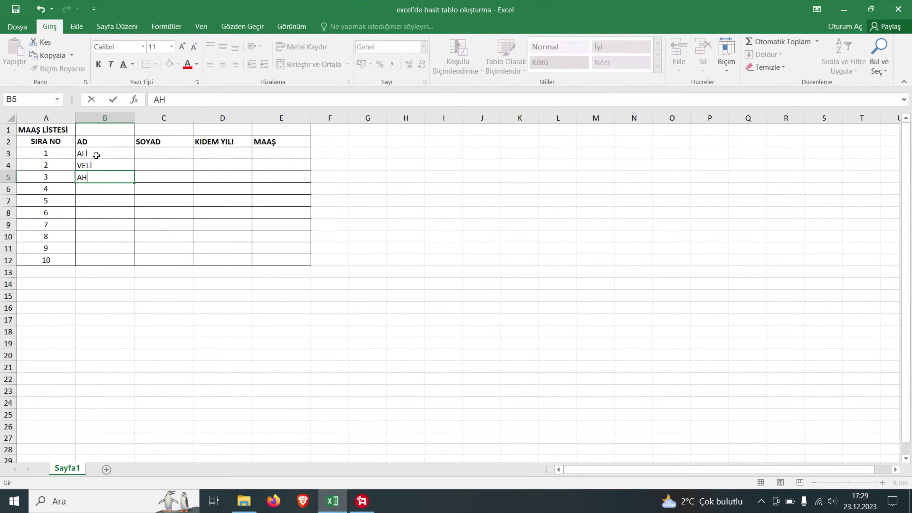
{"action": "type", "text": "ET"}
{"action": "key", "text": "Return"}
{"action": "type", "text": "T"}
{"action": "key", "text": "Return"}
{"action": "type", "text": "ARDA EDA"}
{"action": "key", "text": "Return"}
{"action": "type", "text": "SEDA ELA "}
{"action": "type", "text": "AYŞE"}
{"action": "key", "text": "Return"}
{"action": "type", "text": "FATMA"}
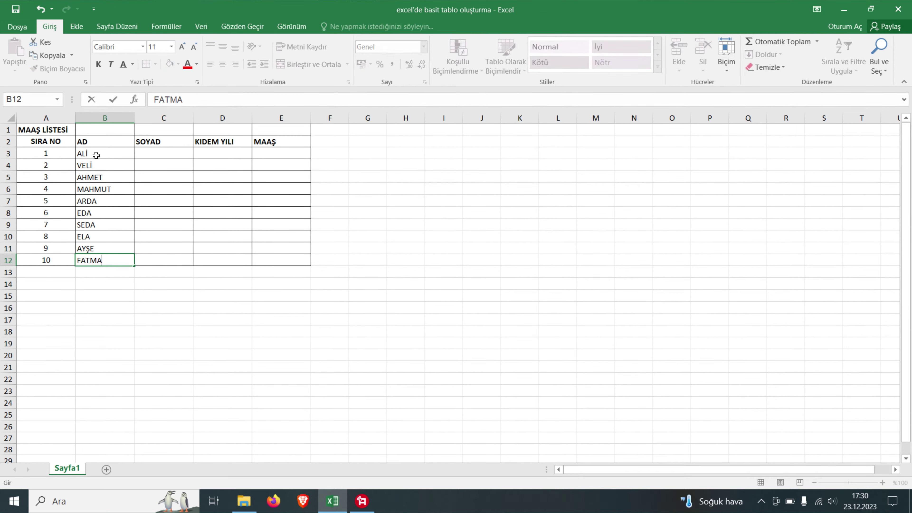
Enter the surnames in C3:C10.
{"action": "left_click", "coordinate": [153, 155]}
{"action": "type", "text": "AK"}
{"action": "key", "text": "Return"}
{"action": "type", "text": "KARA"}
{"action": "key", "text": "Return"}
{"action": "type", "text": "TOP"}
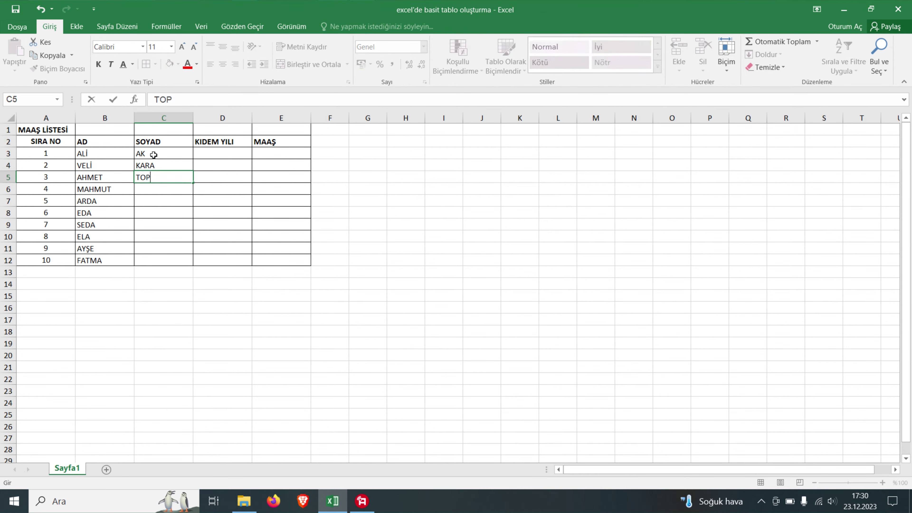
{"action": "type", "text": "RAK"}
{"action": "key", "text": "Return"}
{"action": "type", "text": "YAPRAK TAŞ"}
{"action": "key", "text": "Return"}
{"action": "type", "text": "SU DENİZ"}
{"action": "key", "text": "Return"}
{"action": "type", "text": "DALGA"}
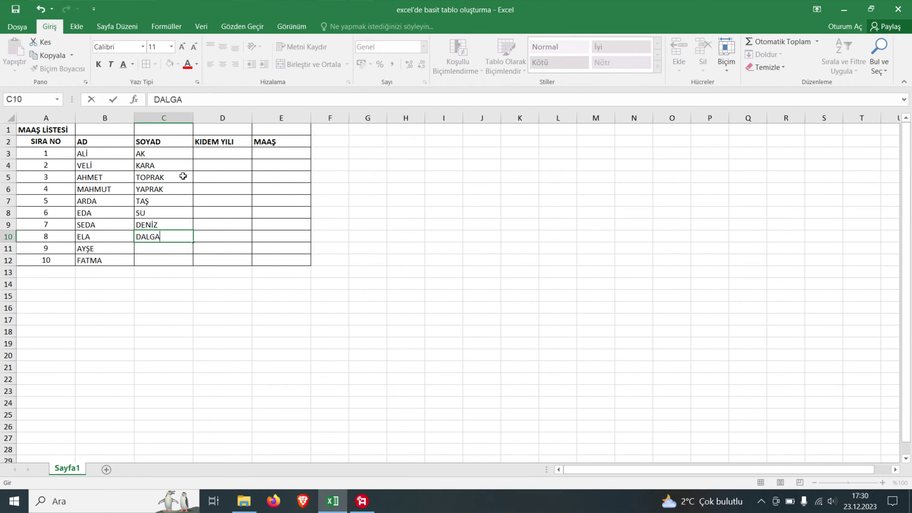
{"action": "key", "text": "Return"}
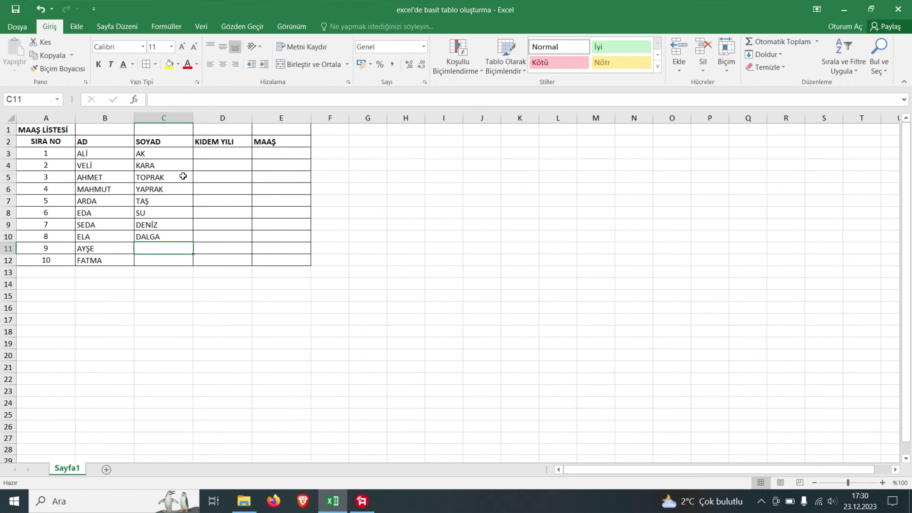
Copy the C10 surname down through C12.
{"action": "left_click", "coordinate": [165, 235]}
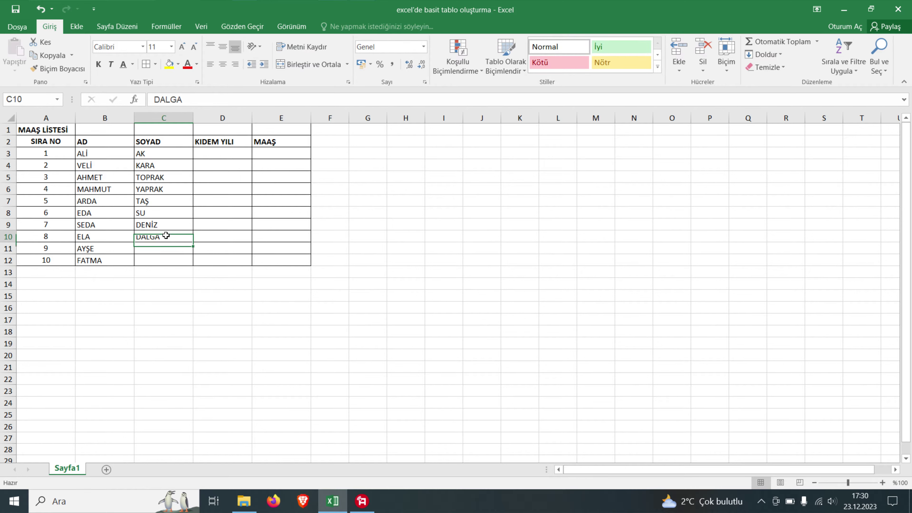
{"action": "left_click_drag", "start_coordinate": [193, 242], "coordinate": [193, 268]}
{"action": "left_click", "coordinate": [426, 281]}
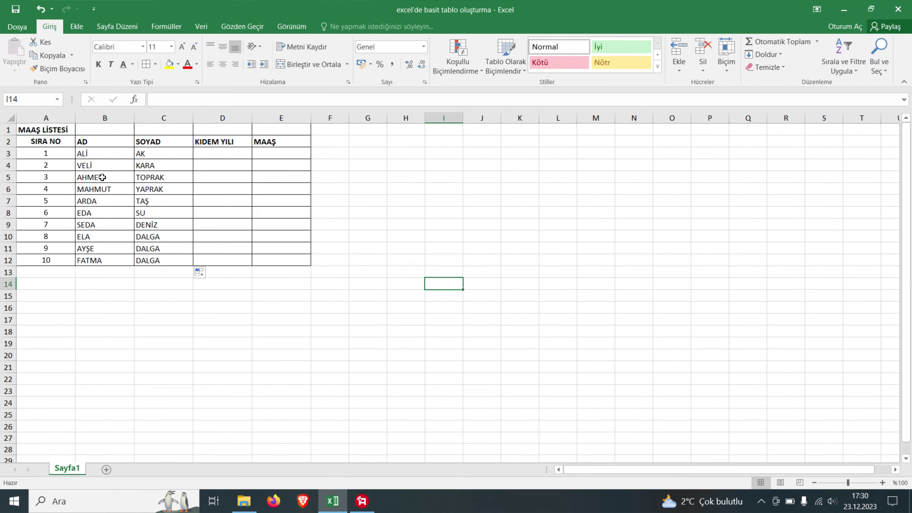
{"action": "left_click", "coordinate": [95, 142]}
{"action": "left_click", "coordinate": [147, 143]}
Enter seniority years 1, 3, 5, 7, 9, 10, 15, 20, 25, 30 in D3:D12.
{"action": "left_click", "coordinate": [210, 64]}
{"action": "left_click", "coordinate": [209, 154]}
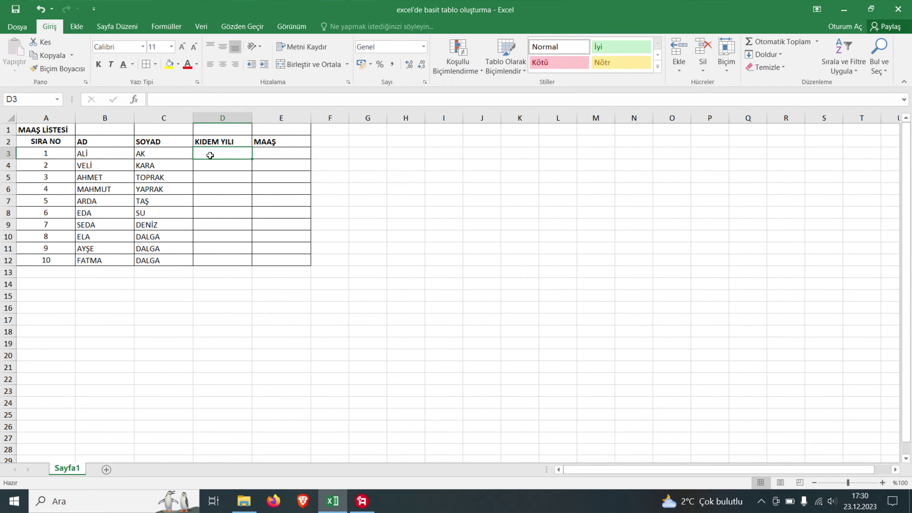
{"action": "type", "text": "1"}
{"action": "key", "text": "Return"}
{"action": "type", "text": "3"}
{"action": "key", "text": "Return"}
{"action": "type", "text": "5"}
{"action": "key", "text": "Return"}
{"action": "type", "text": "7 9 10 15 20 25 30"}
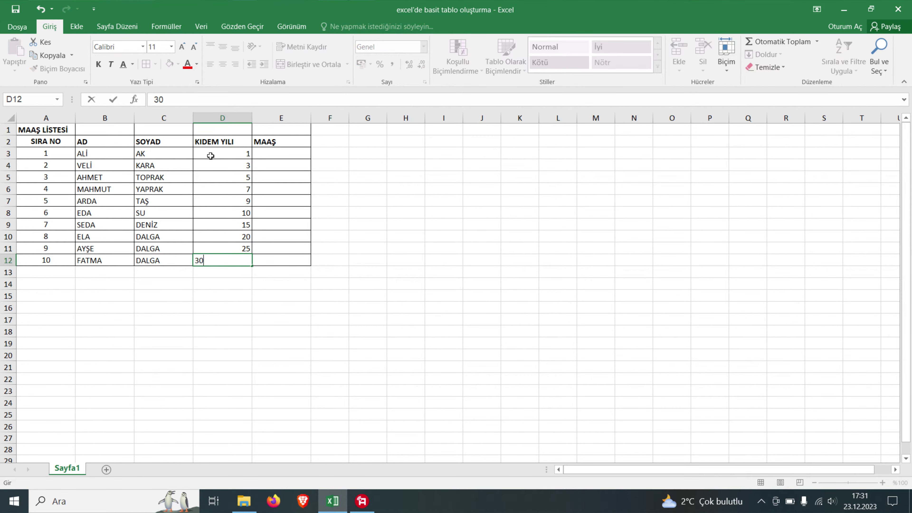
{"action": "left_click", "coordinate": [350, 273]}
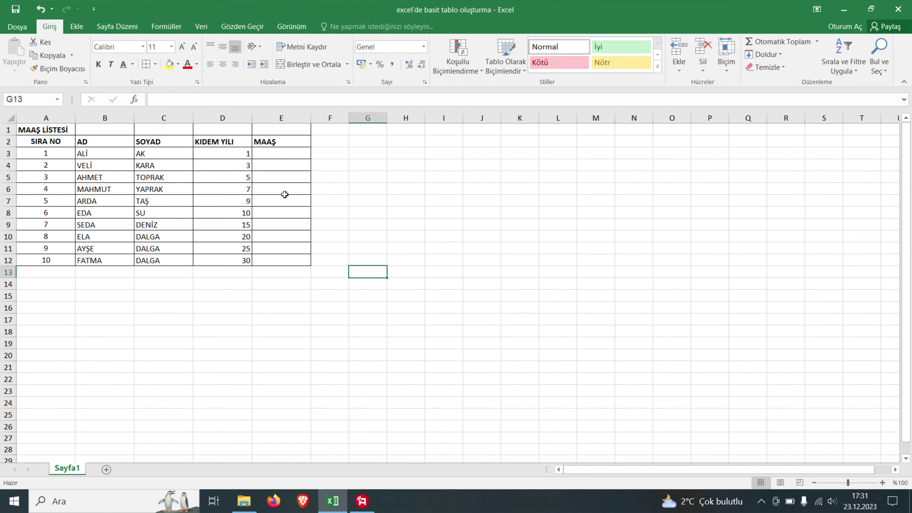
Centre D2:D12, middle-align B2:C12, and centre D12 both ways.
{"action": "left_click", "coordinate": [277, 151]}
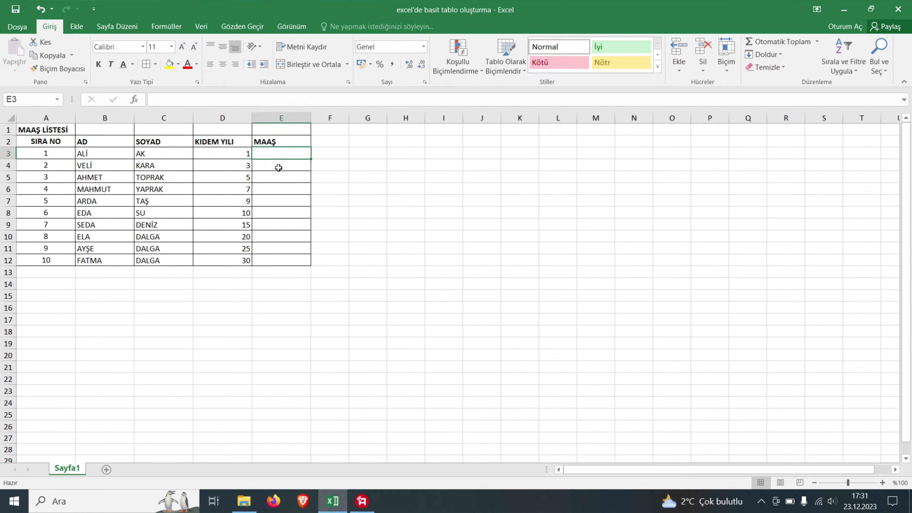
{"action": "left_click_drag", "start_coordinate": [230, 154], "coordinate": [230, 263]}
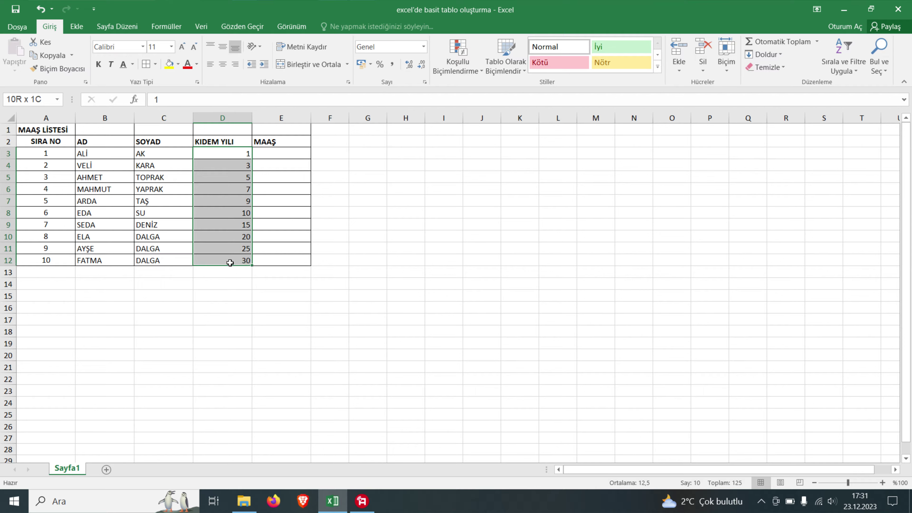
{"action": "left_click_drag", "start_coordinate": [222, 142], "coordinate": [223, 256]}
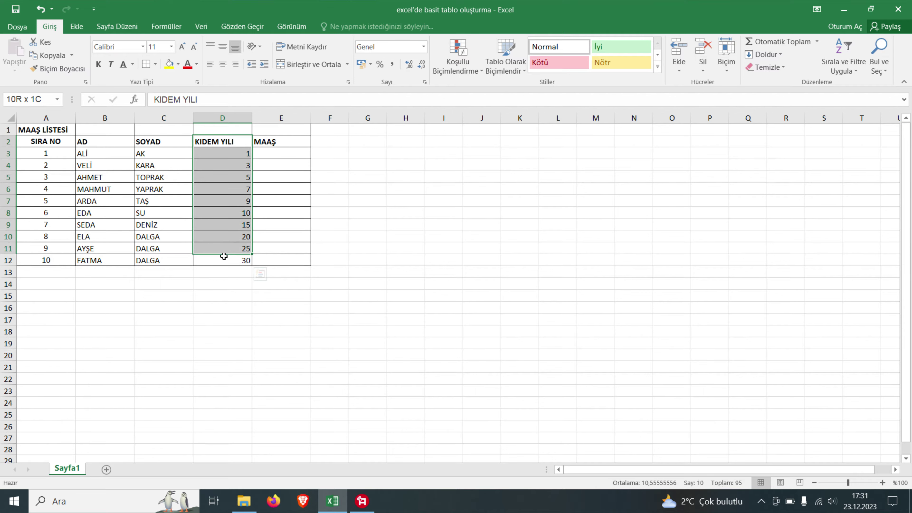
{"action": "left_click", "coordinate": [223, 65]}
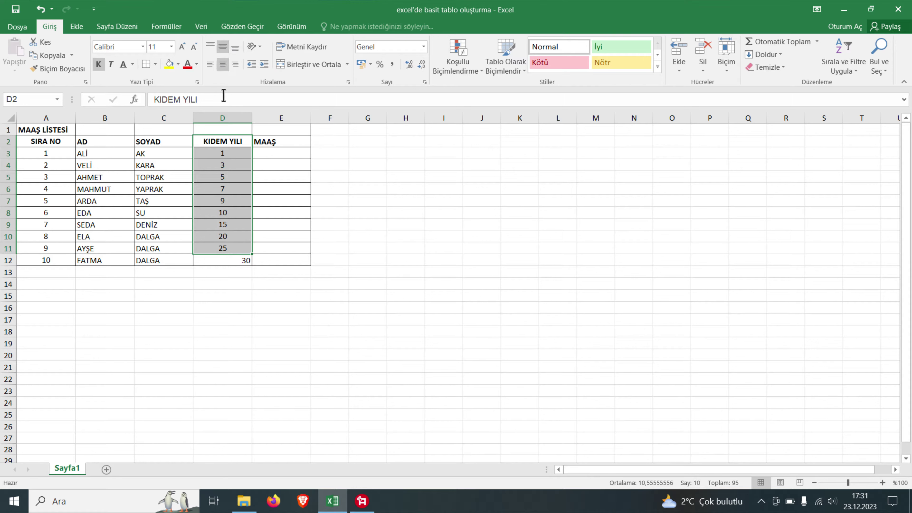
{"action": "left_click", "coordinate": [111, 144]}
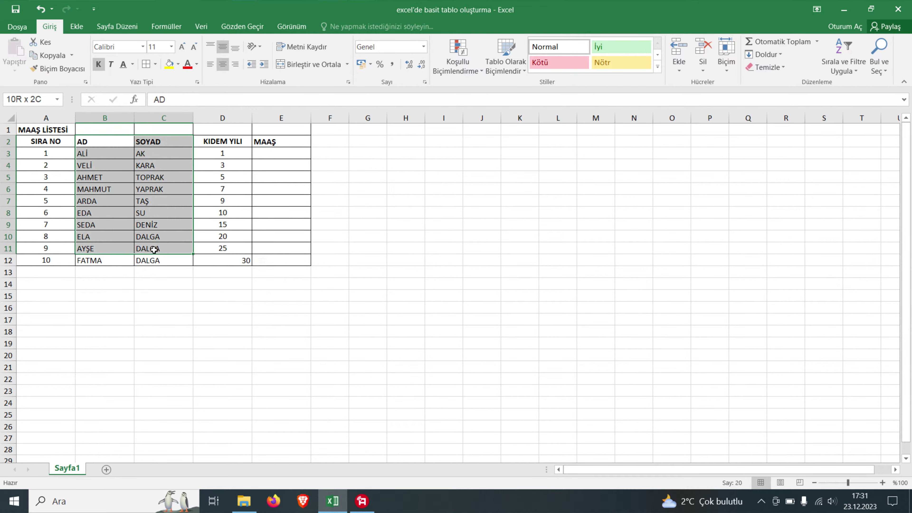
{"action": "left_click_drag", "start_coordinate": [112, 144], "coordinate": [163, 260]}
{"action": "left_click", "coordinate": [223, 46]}
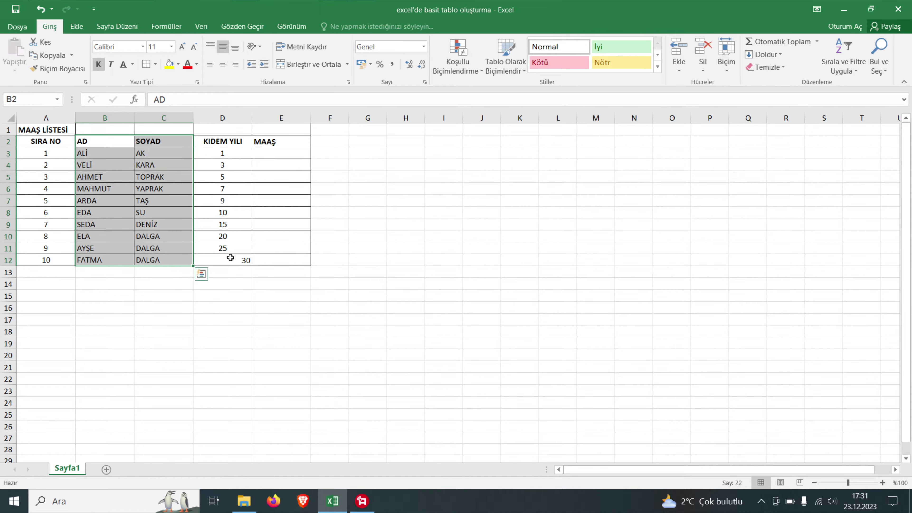
{"action": "left_click", "coordinate": [231, 259]}
{"action": "left_click", "coordinate": [223, 64]}
{"action": "left_click", "coordinate": [223, 47]}
Enter the ten salaries, 11500 through 30000, in E3:E12.
{"action": "left_click", "coordinate": [279, 151]}
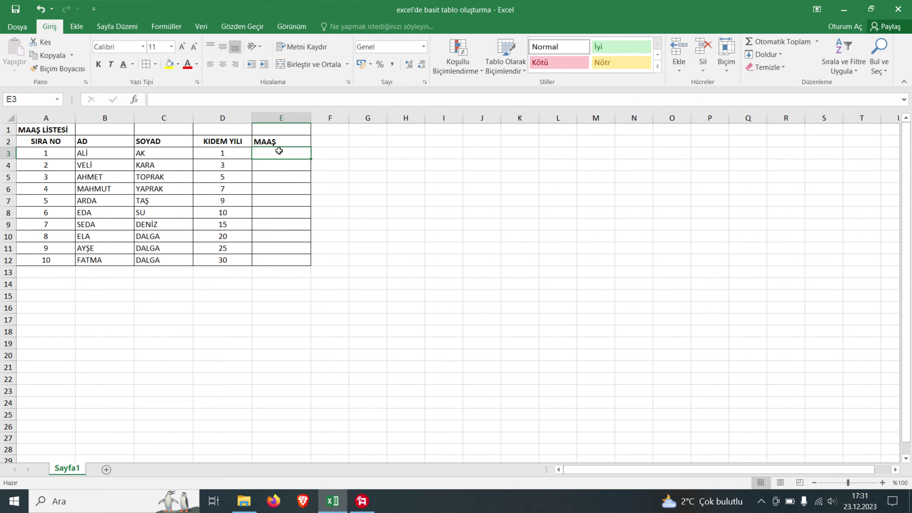
{"action": "type", "text": "15"}
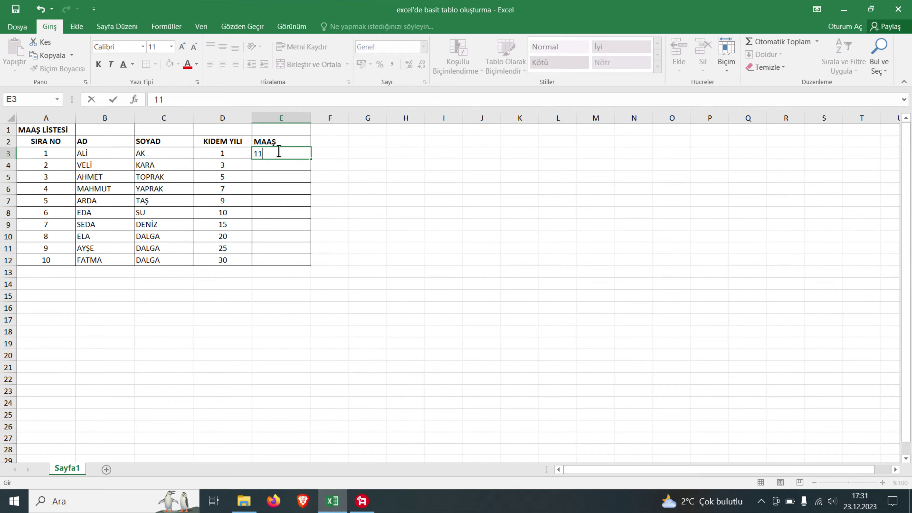
{"action": "type", "text": "00"}
{"action": "key", "text": "Return"}
{"action": "type", "text": "12000"}
{"action": "key", "text": "Return"}
{"action": "type", "text": "13000"}
{"action": "key", "text": "Return"}
{"action": "type", "text": "15000 16000 17000 18000 20000"}
{"action": "key", "text": "Return"}
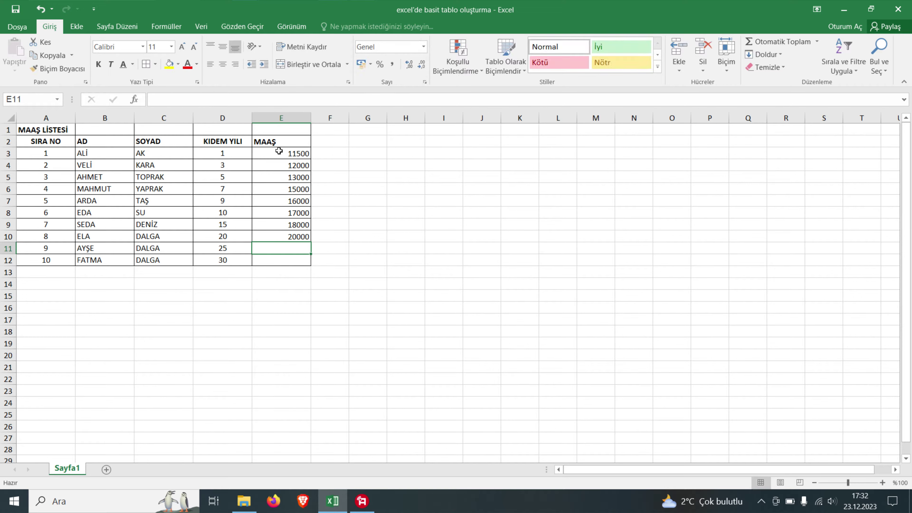
{"action": "type", "text": "25000"}
{"action": "key", "text": "Return"}
{"action": "type", "text": "30000"}
{"action": "key", "text": "Return"}
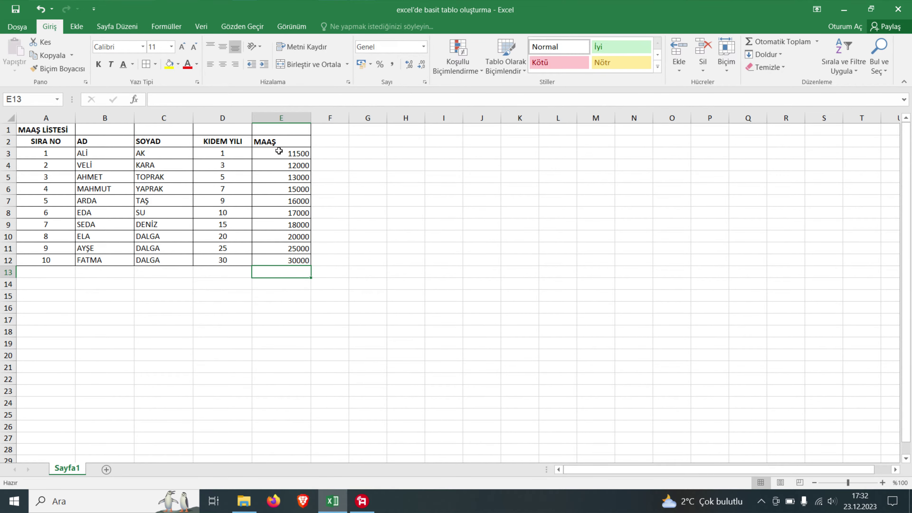
Right-align the MAAŞ heading and salaries in E2:E12.
{"action": "left_click", "coordinate": [296, 153]}
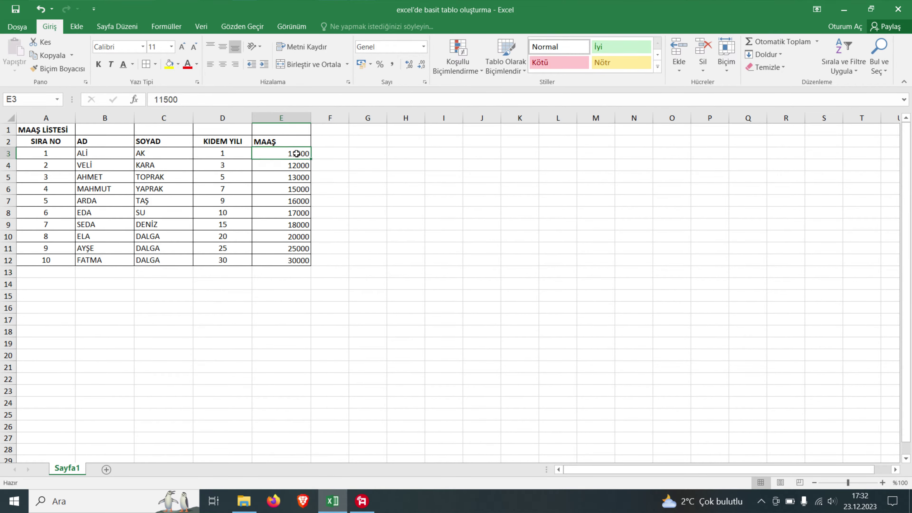
{"action": "left_click", "coordinate": [281, 141]}
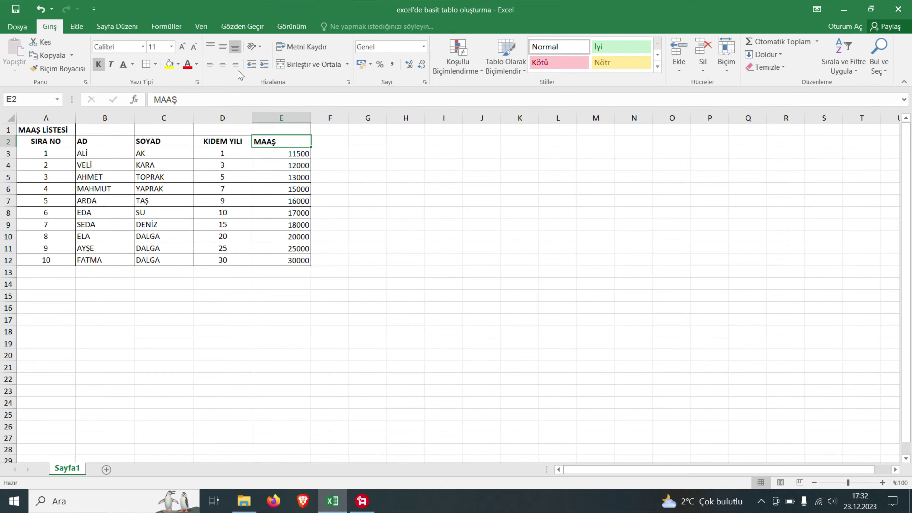
{"action": "left_click_drag", "start_coordinate": [281, 141], "coordinate": [281, 260]}
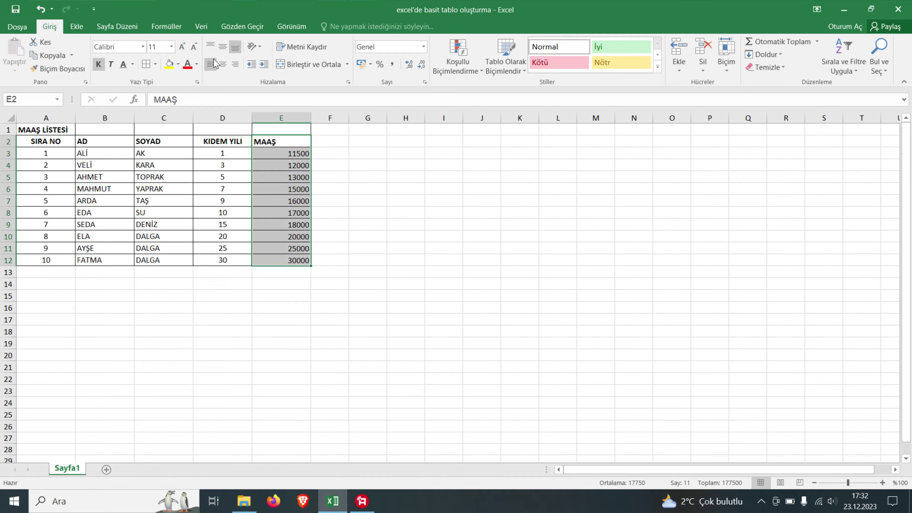
{"action": "left_click", "coordinate": [237, 65]}
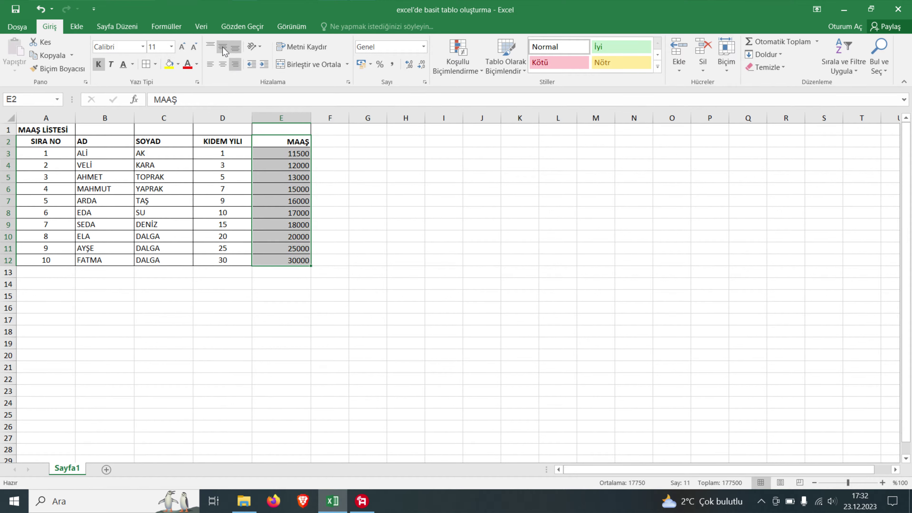
{"action": "left_click", "coordinate": [361, 153]}
{"action": "left_click", "coordinate": [295, 153]}
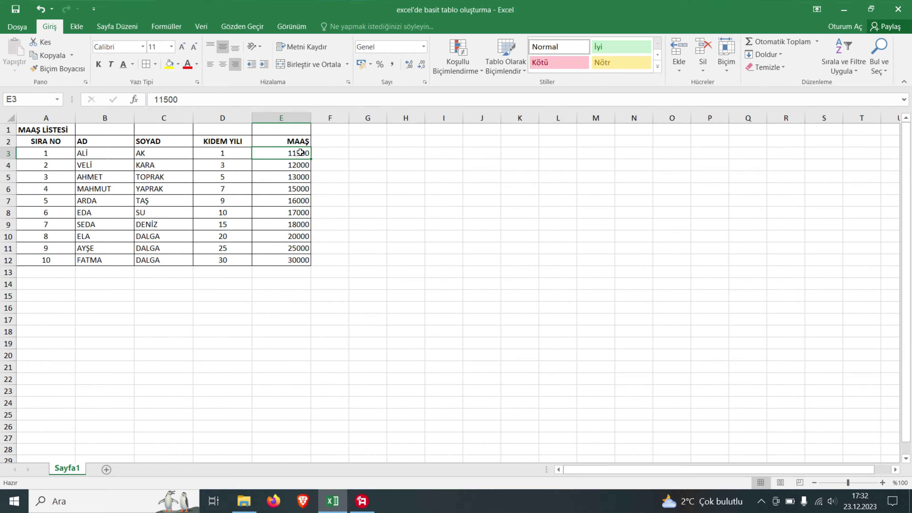
Apply Para Birimi currency format to E3:E12, then open More Number Formats.
{"action": "left_click_drag", "start_coordinate": [300, 152], "coordinate": [300, 260]}
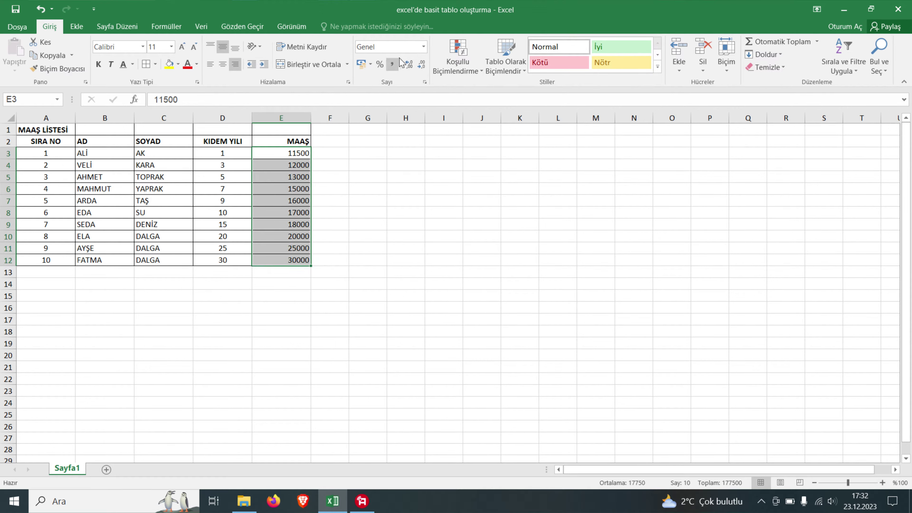
{"action": "left_click", "coordinate": [423, 47]}
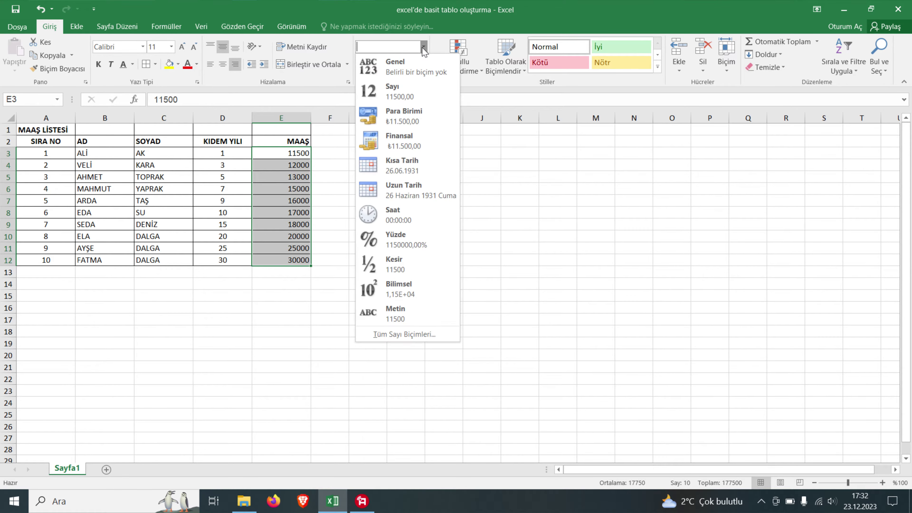
{"action": "left_click", "coordinate": [415, 121]}
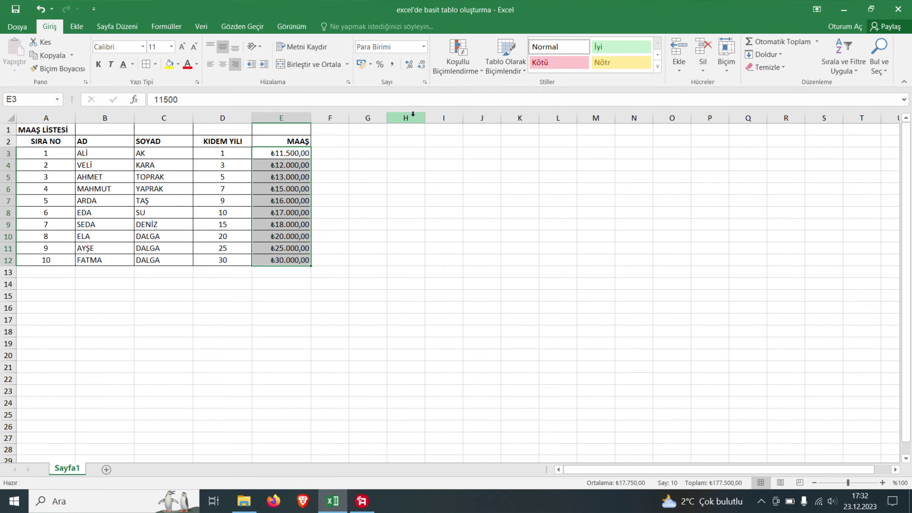
{"action": "mouse_move", "coordinate": [300, 164]}
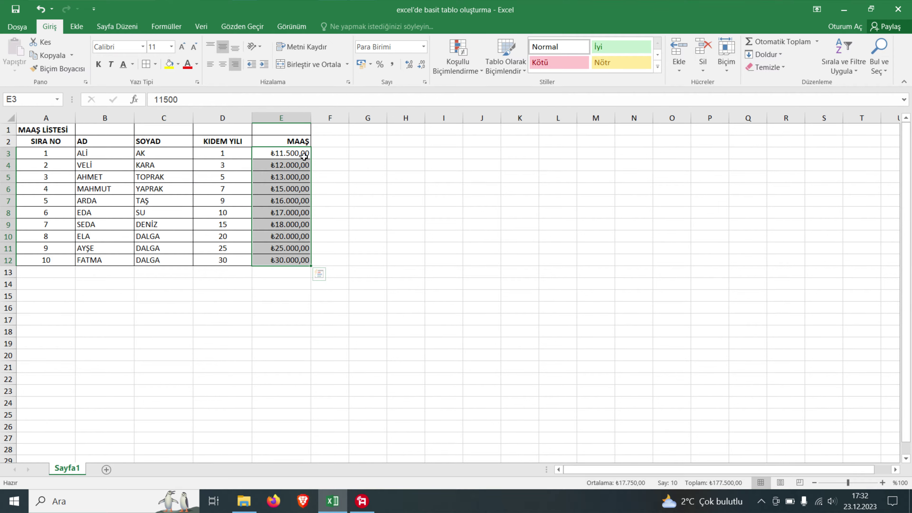
{"action": "left_click", "coordinate": [423, 46]}
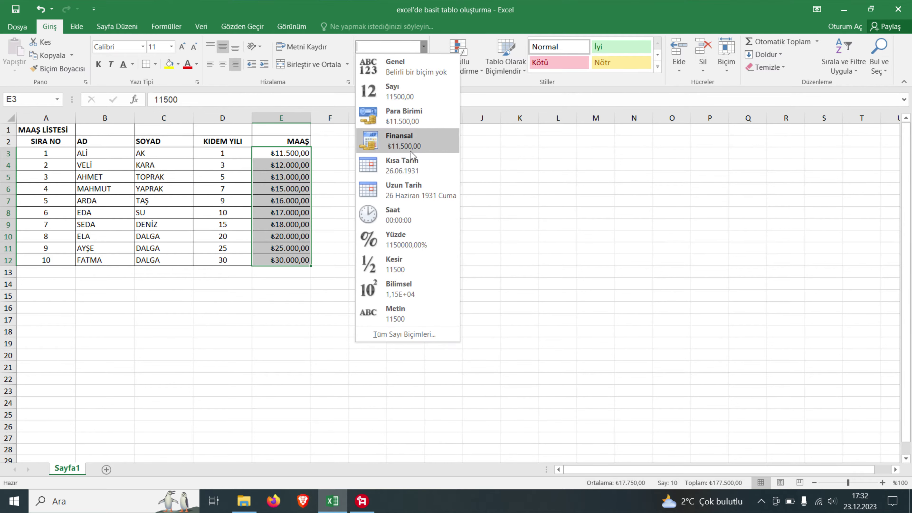
{"action": "left_click", "coordinate": [403, 335]}
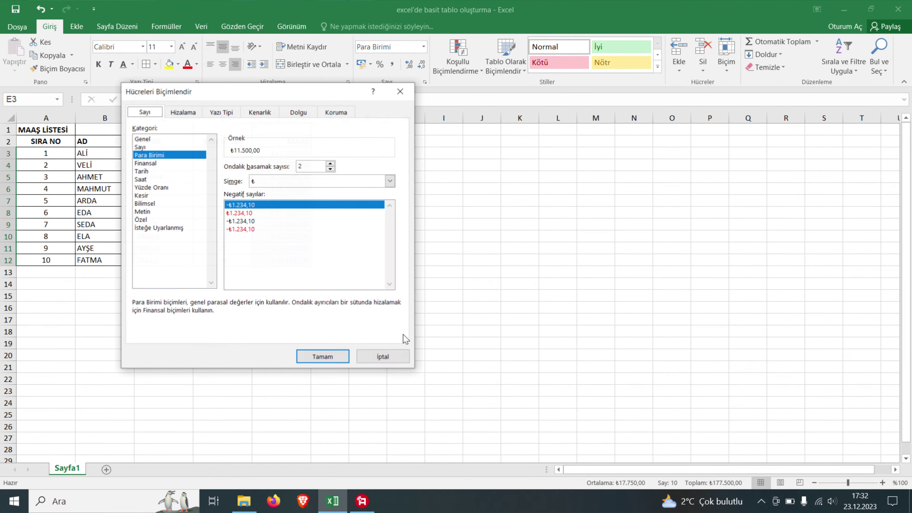
Change the E3:E12 salaries' currency symbol to $ İngilizce (ABD), showing $11.500,00 to $30.000,00.
{"action": "left_click_drag", "start_coordinate": [483, 120], "coordinate": [649, 119]}
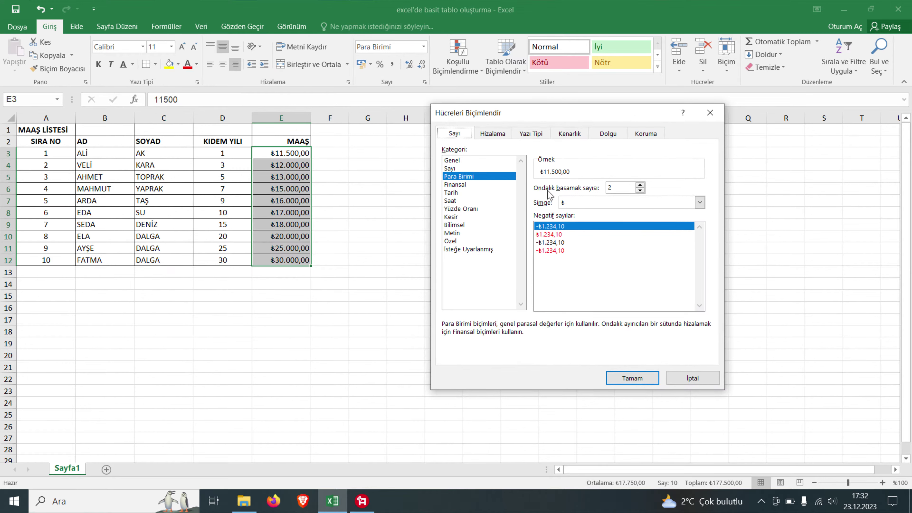
{"action": "left_click", "coordinate": [612, 186]}
{"action": "left_click", "coordinate": [700, 203]}
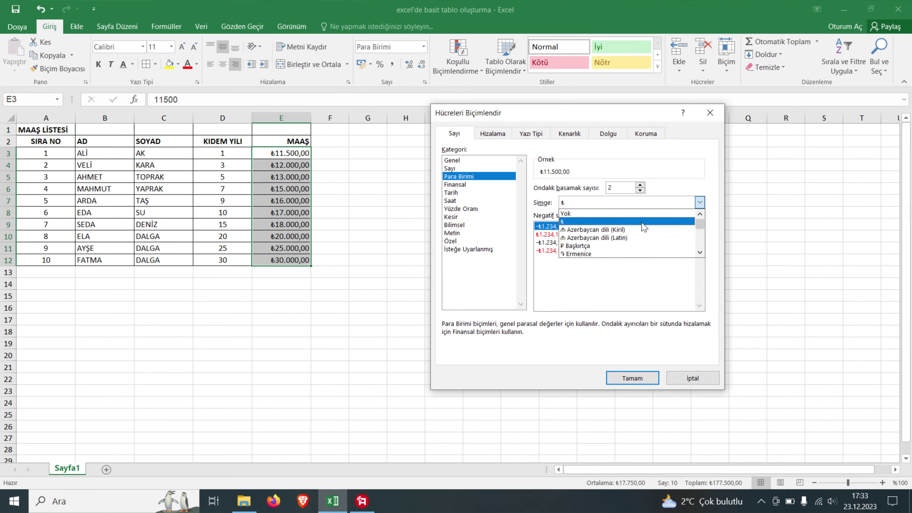
{"action": "scroll", "coordinate": [646, 232], "scroll_direction": "down", "scroll_amount": 2}
{"action": "scroll", "coordinate": [630, 233], "scroll_direction": "down", "scroll_amount": 1}
{"action": "scroll", "coordinate": [624, 236], "scroll_direction": "down", "scroll_amount": 1}
{"action": "scroll", "coordinate": [616, 237], "scroll_direction": "down", "scroll_amount": 1}
{"action": "scroll", "coordinate": [616, 236], "scroll_direction": "down", "scroll_amount": 1}
{"action": "scroll", "coordinate": [615, 237], "scroll_direction": "down", "scroll_amount": 1}
{"action": "scroll", "coordinate": [615, 236], "scroll_direction": "down", "scroll_amount": 1}
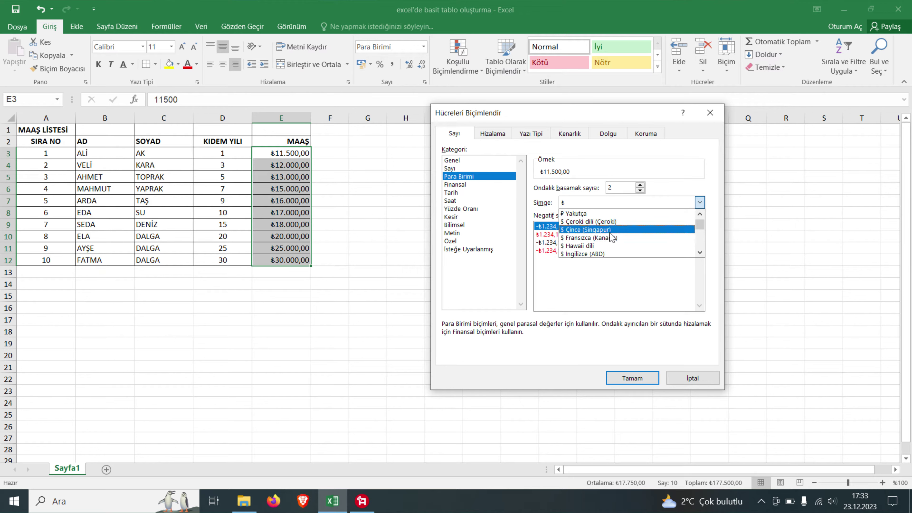
{"action": "scroll", "coordinate": [614, 235], "scroll_direction": "down", "scroll_amount": 1}
{"action": "scroll", "coordinate": [611, 236], "scroll_direction": "down", "scroll_amount": 2}
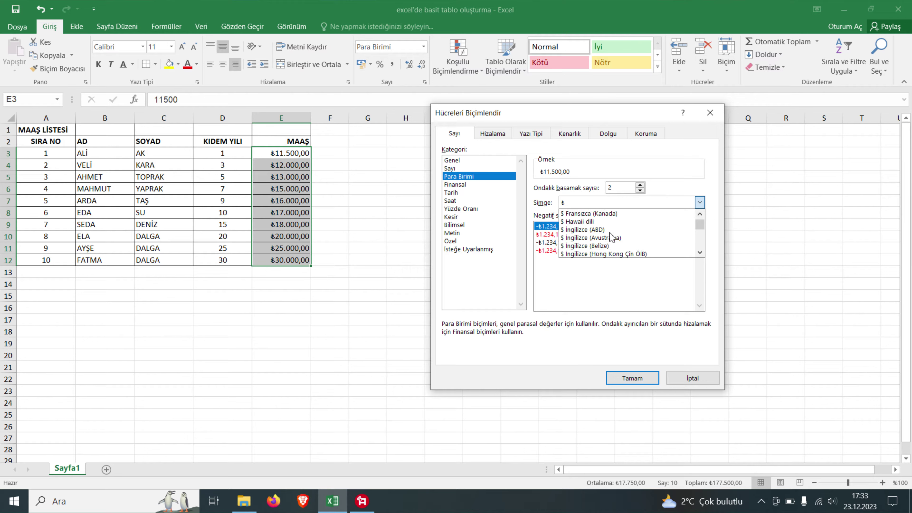
{"action": "left_click", "coordinate": [587, 232]}
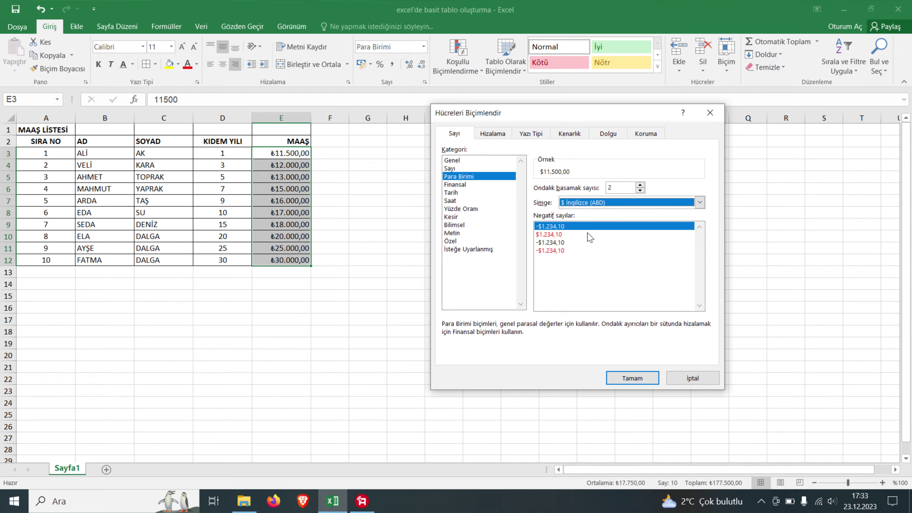
{"action": "left_click", "coordinate": [639, 379]}
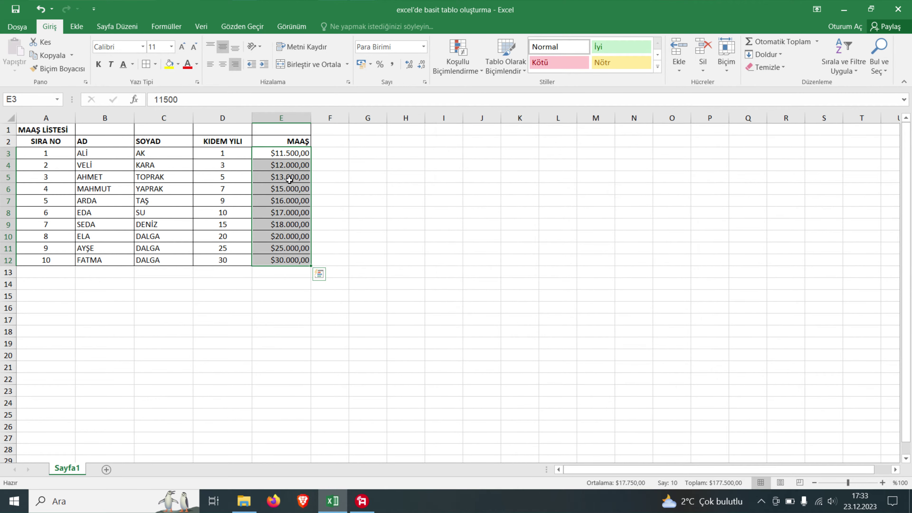
{"action": "left_click", "coordinate": [276, 163]}
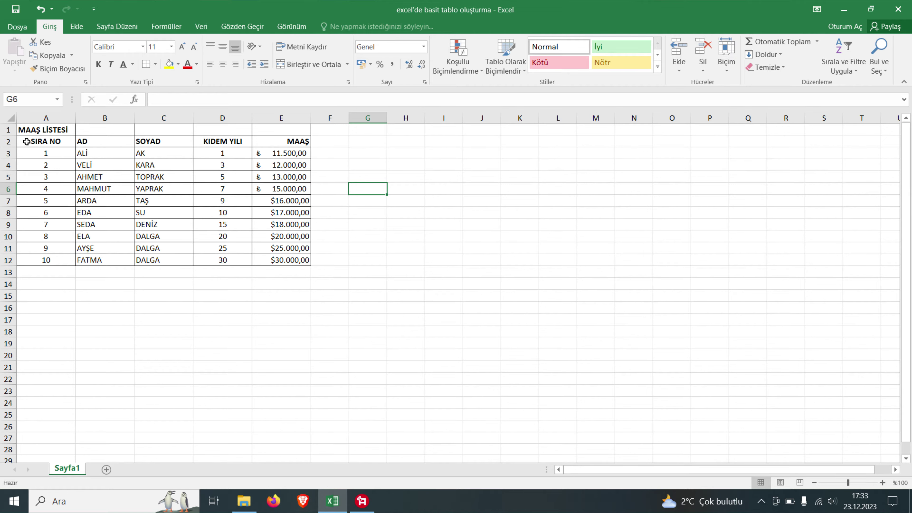
Merge cells A1:E1 through Format Cells alignment and centre the MAAŞ LİSTESİ title.
{"action": "left_click_drag", "start_coordinate": [26, 130], "coordinate": [257, 132]}
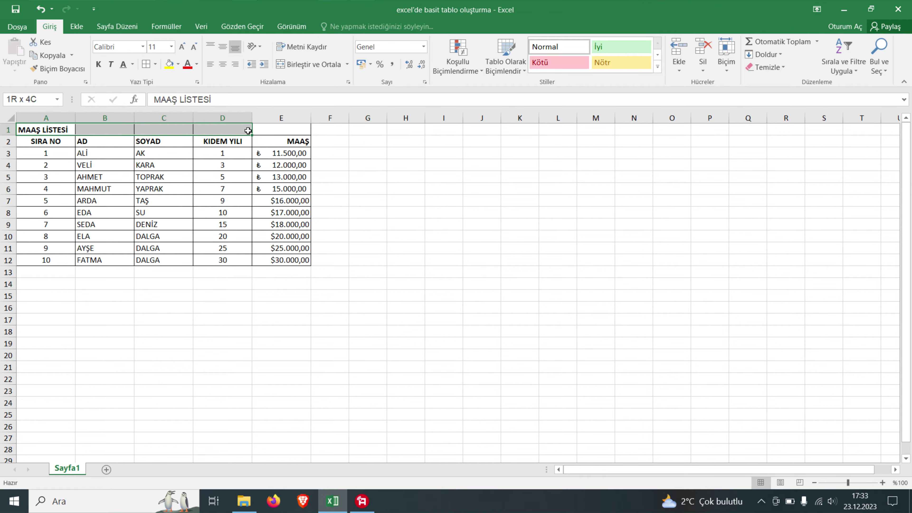
{"action": "right_click", "coordinate": [240, 129]}
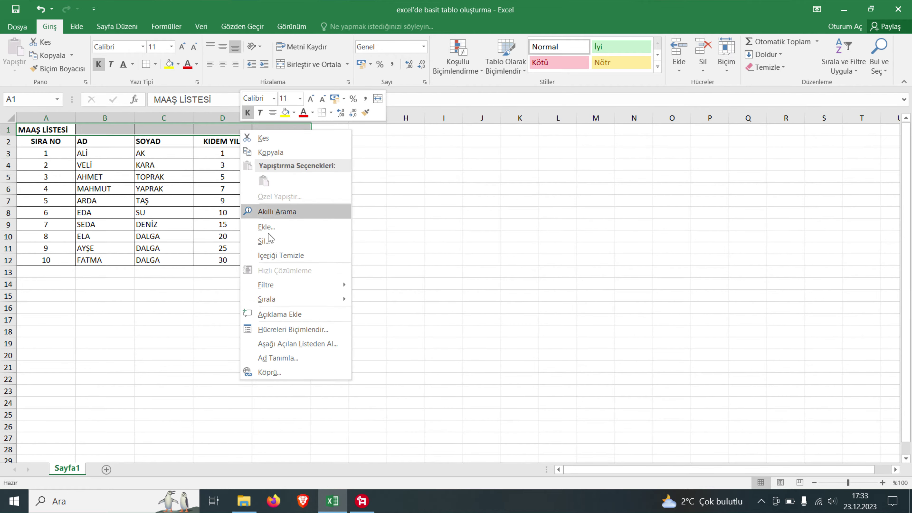
{"action": "left_click", "coordinate": [308, 330]}
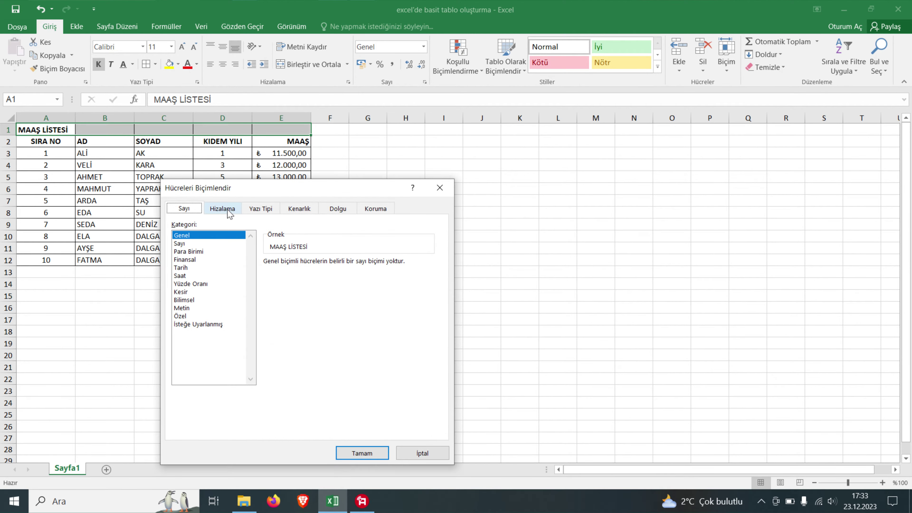
{"action": "left_click", "coordinate": [227, 209]}
{"action": "left_click", "coordinate": [182, 339]}
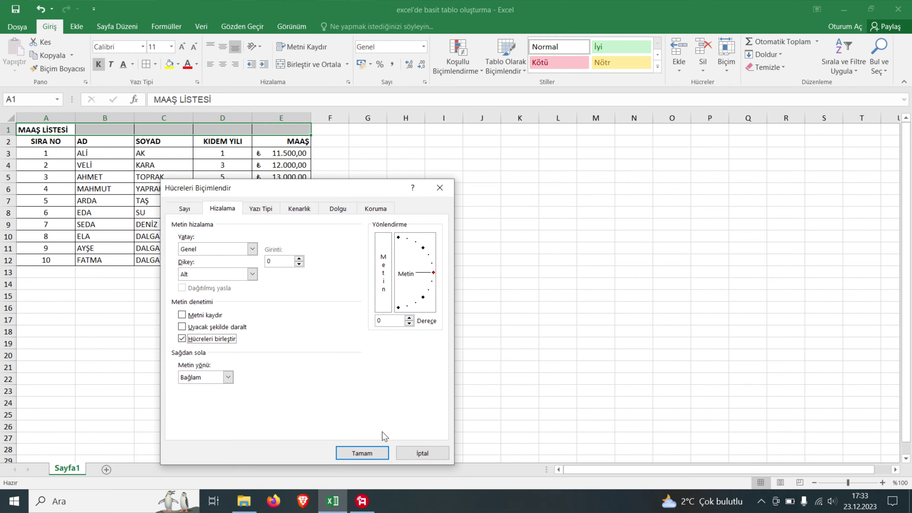
{"action": "left_click", "coordinate": [362, 453]}
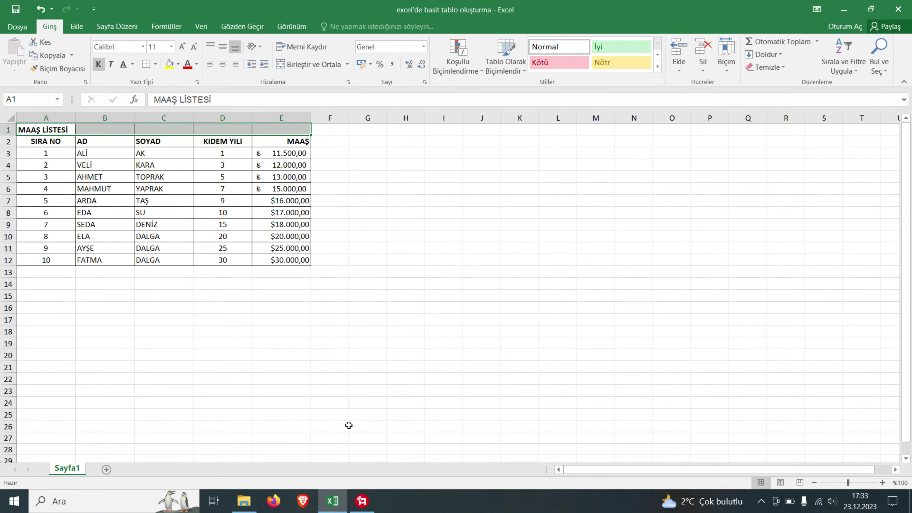
{"action": "left_click", "coordinate": [222, 63]}
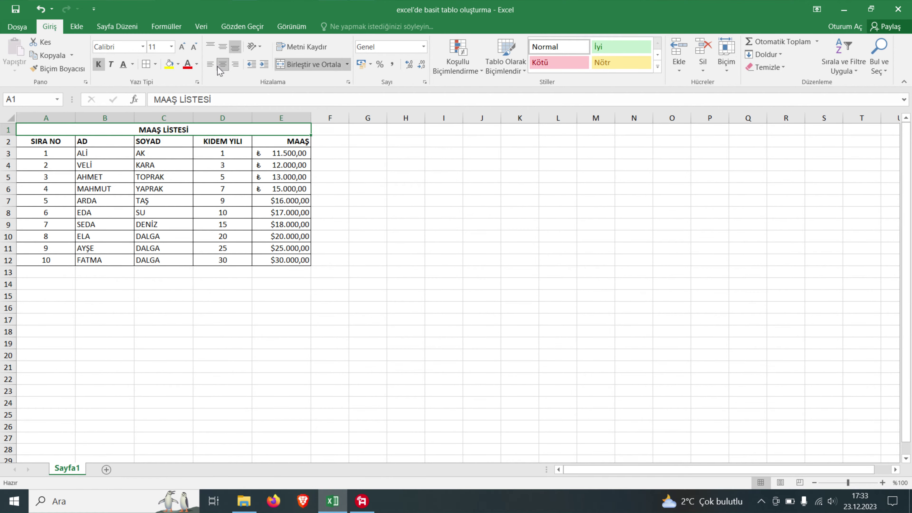
{"action": "left_click", "coordinate": [355, 238]}
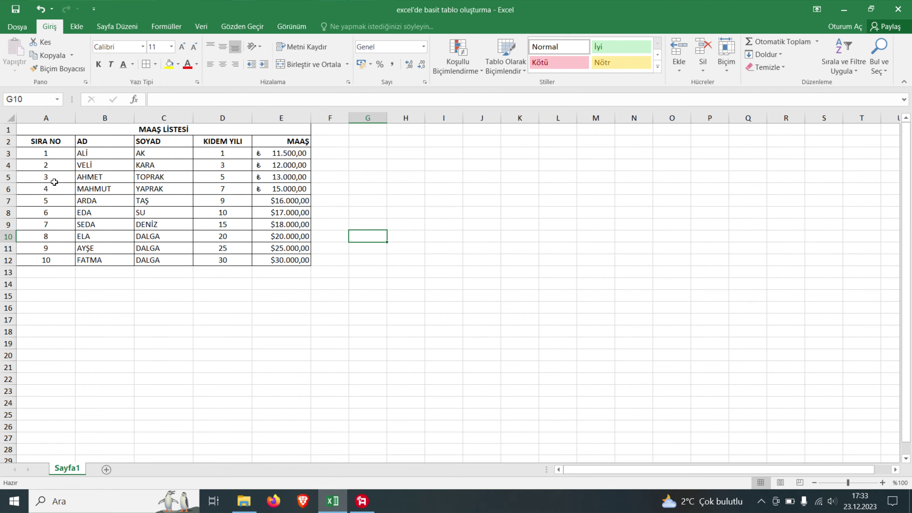
Fill the whole table A1:E12 with light blue.
{"action": "mouse_move", "coordinate": [36, 129]}
{"action": "left_mouse_down"}
{"action": "mouse_move", "coordinate": [51, 179]}
{"action": "mouse_move", "coordinate": [116, 260]}
{"action": "left_mouse_up"}
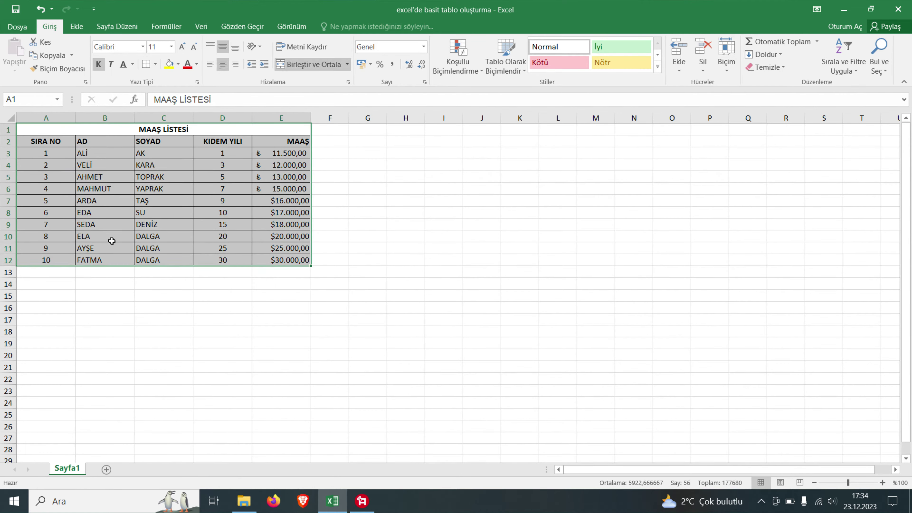
{"action": "left_click", "coordinate": [178, 64]}
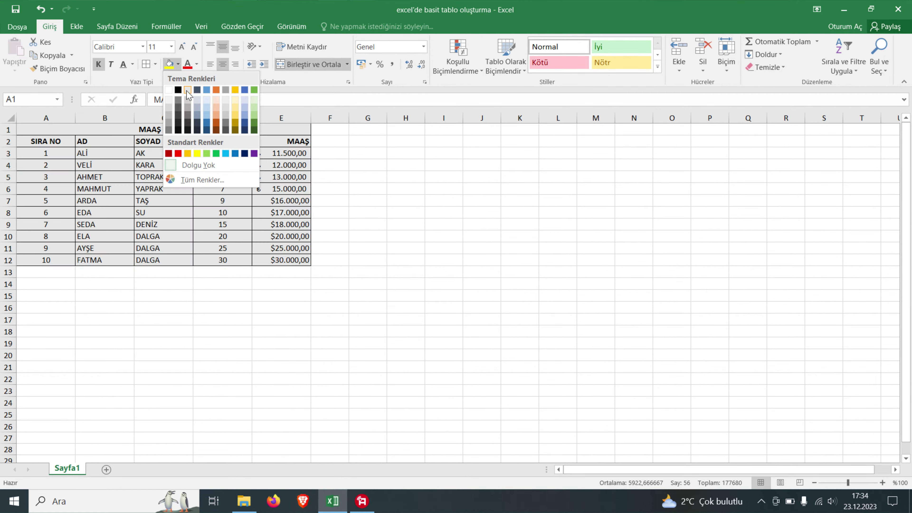
{"action": "left_click", "coordinate": [206, 103]}
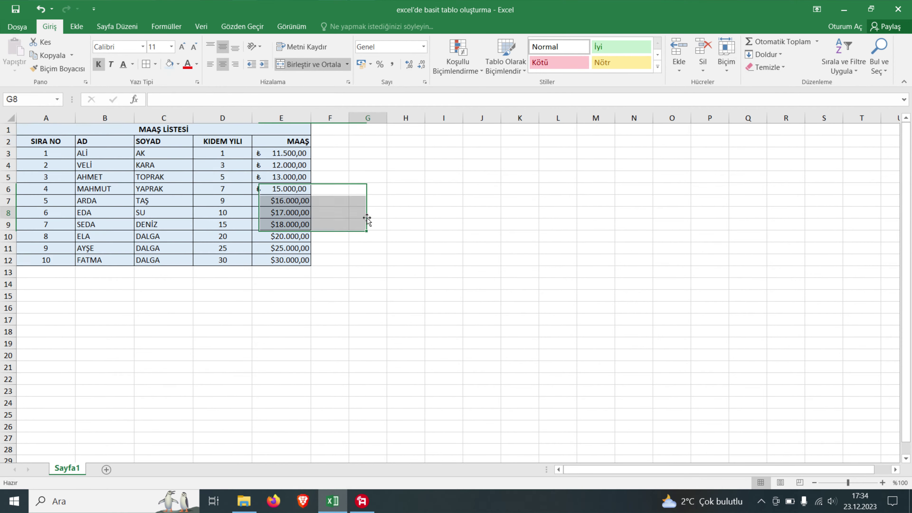
{"action": "left_click", "coordinate": [363, 222]}
Fill the title and header rows A1:E2 with a darker blue.
{"action": "left_click_drag", "start_coordinate": [40, 131], "coordinate": [174, 140]}
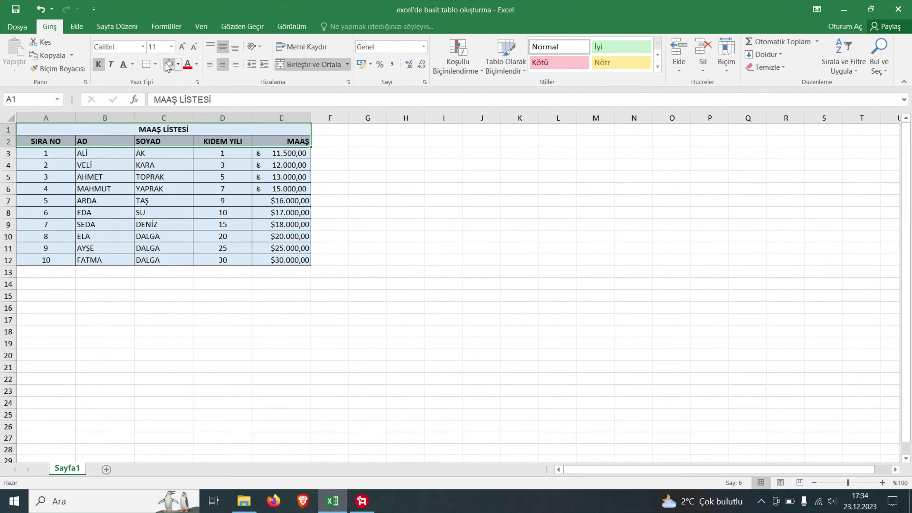
{"action": "left_click", "coordinate": [177, 65]}
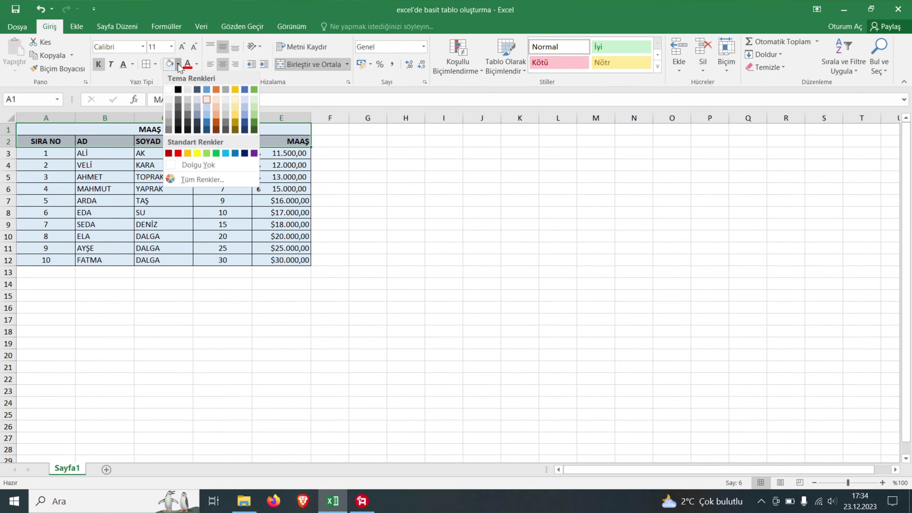
{"action": "left_click", "coordinate": [206, 117]}
{"action": "left_click", "coordinate": [472, 203]}
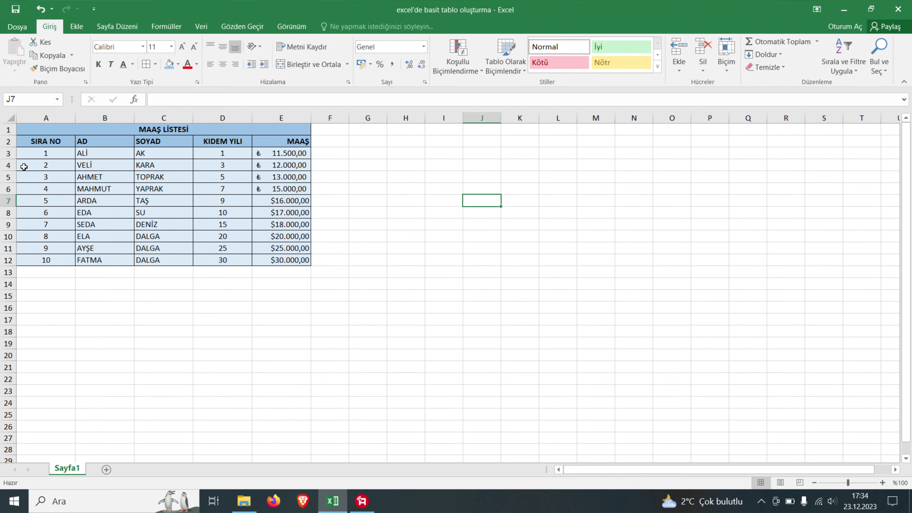
Shade alternate table rows (4, 6, …) with Mavi, Vurgu 1, Daha Açık 40%.
{"action": "left_click_drag", "start_coordinate": [24, 167], "coordinate": [263, 167]}
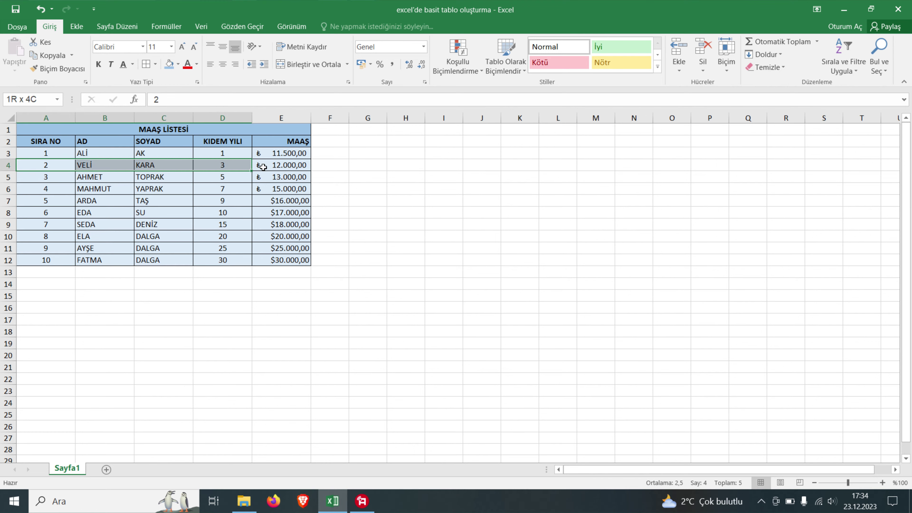
{"action": "left_click_drag", "start_coordinate": [32, 189], "coordinate": [260, 189]}
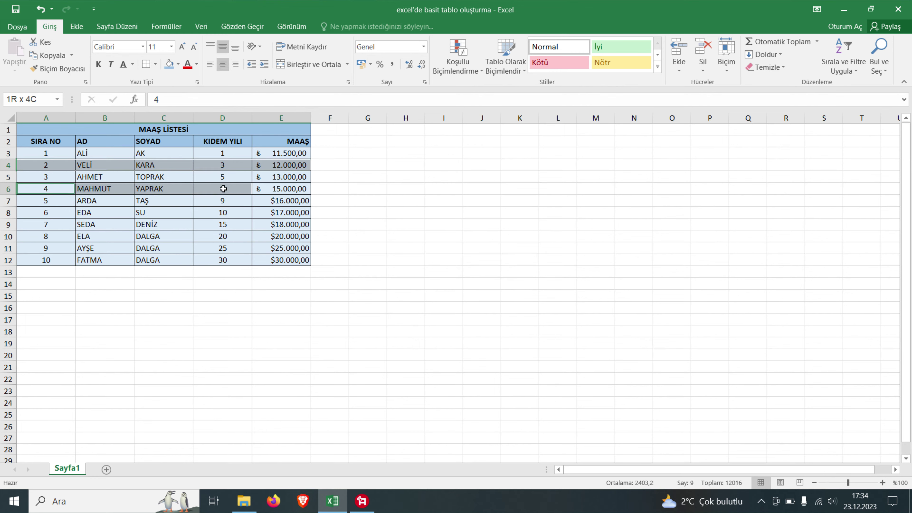
{"action": "left_click", "coordinate": [178, 64]}
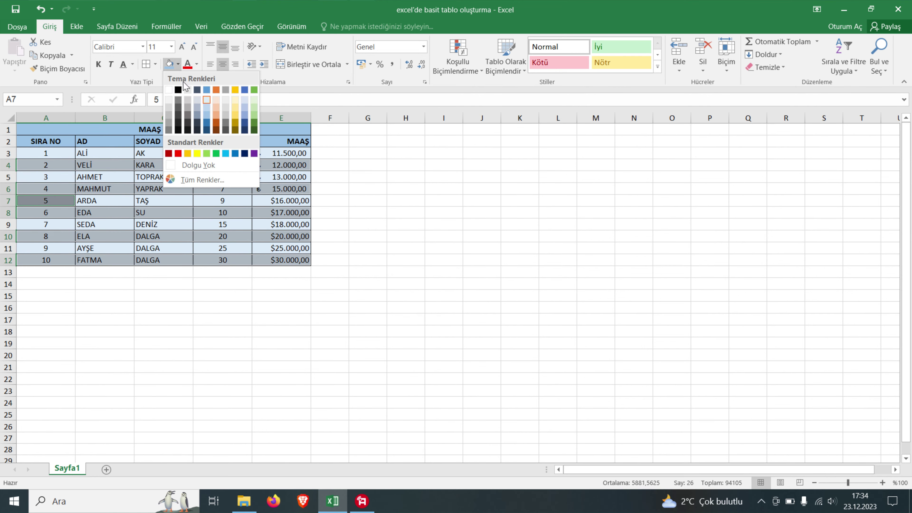
{"action": "left_click", "coordinate": [206, 108]}
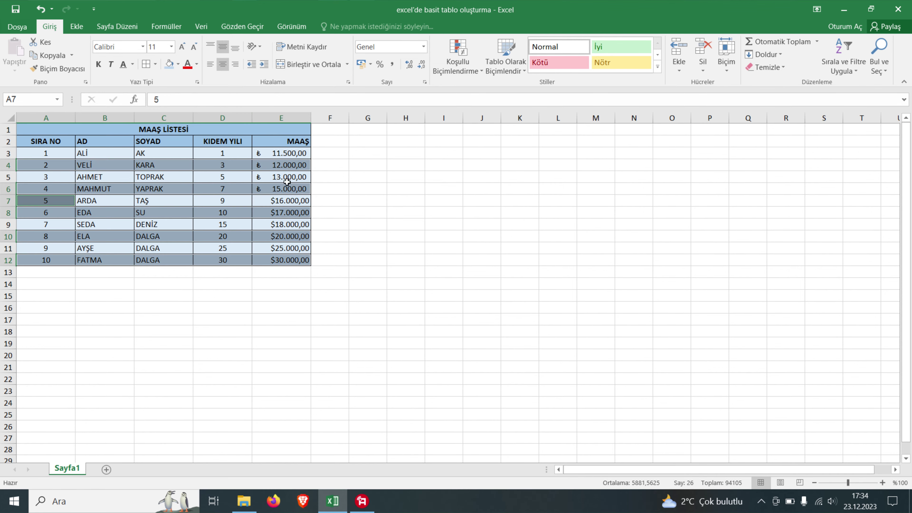